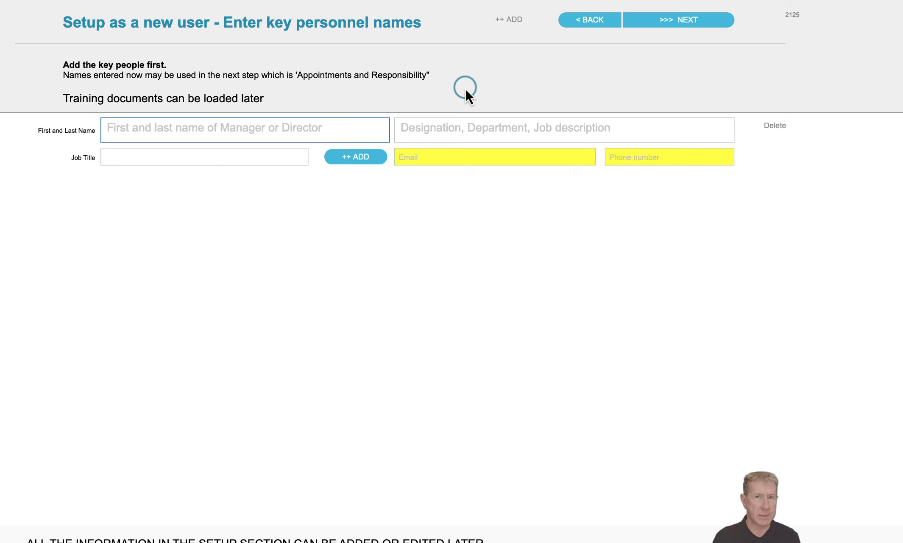
# - Add a person in Management as Managing Director, add a row, and continue to default appointments
pyautogui.write('James')
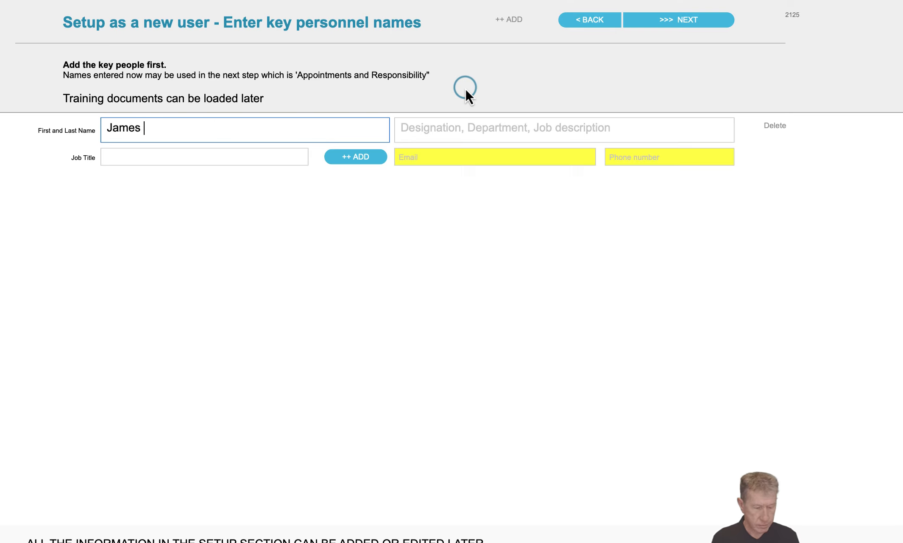
pyautogui.write(' Brightman')
pyautogui.press('Tab')
pyautogui.write('Management')
pyautogui.click(187, 157)
pyautogui.write('Managing Director')
pyautogui.click(356, 157)
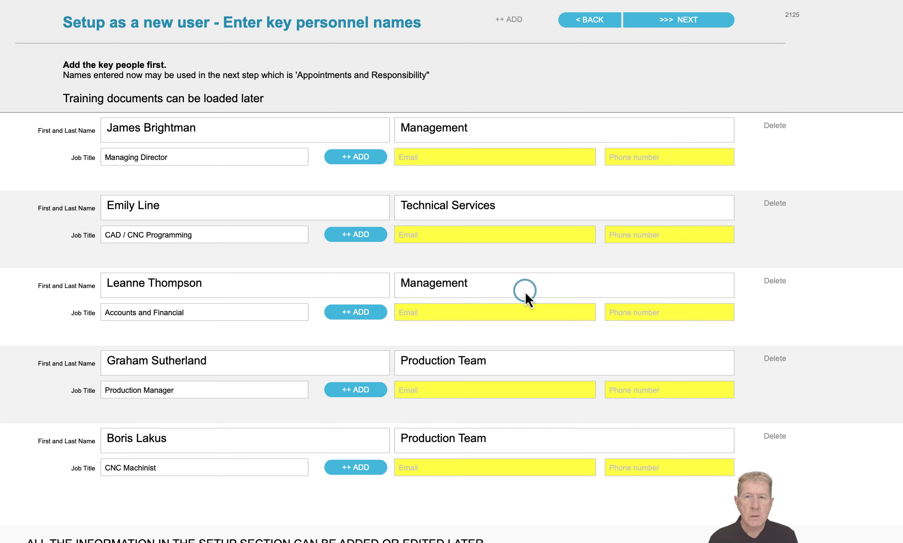
pyautogui.click(689, 20)
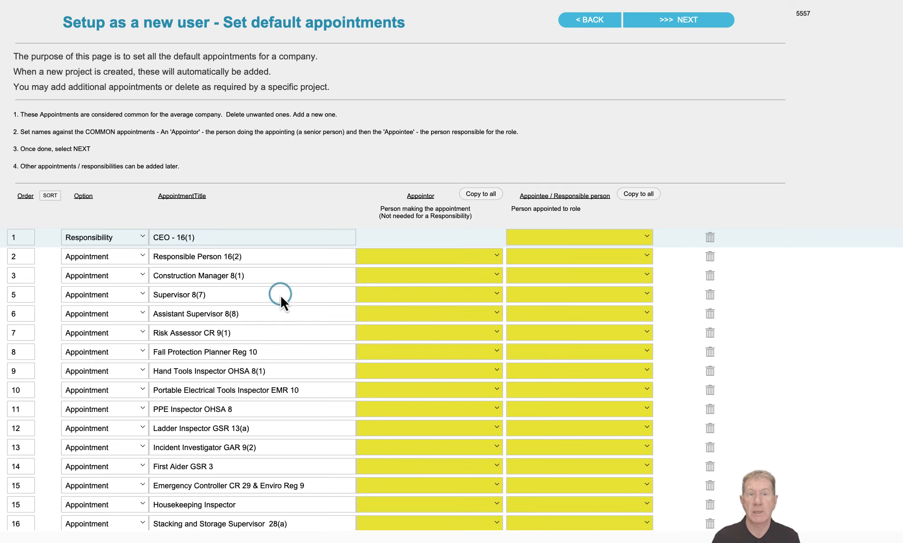
# - Make the Managing Director CEO and Responsible Person appointor, with the Production Team member as appointee
pyautogui.click(646, 236)
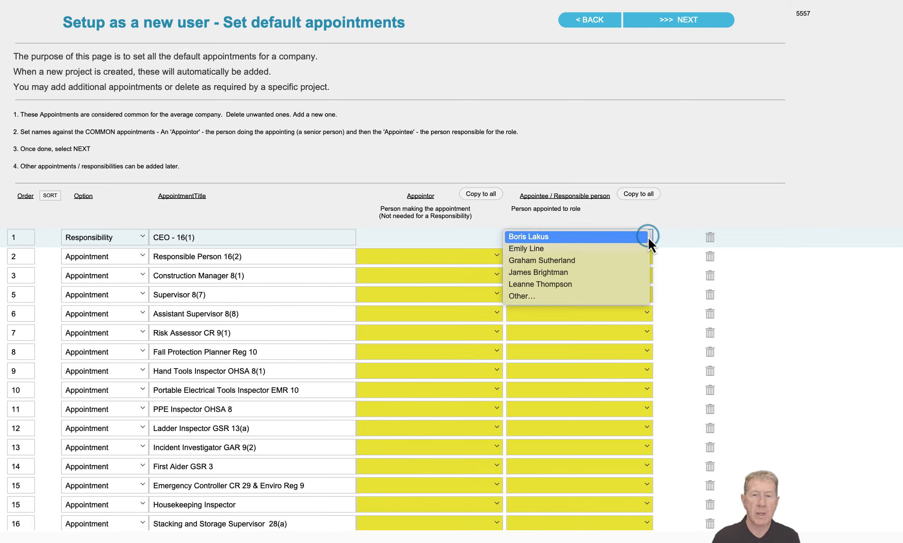
pyautogui.click(546, 272)
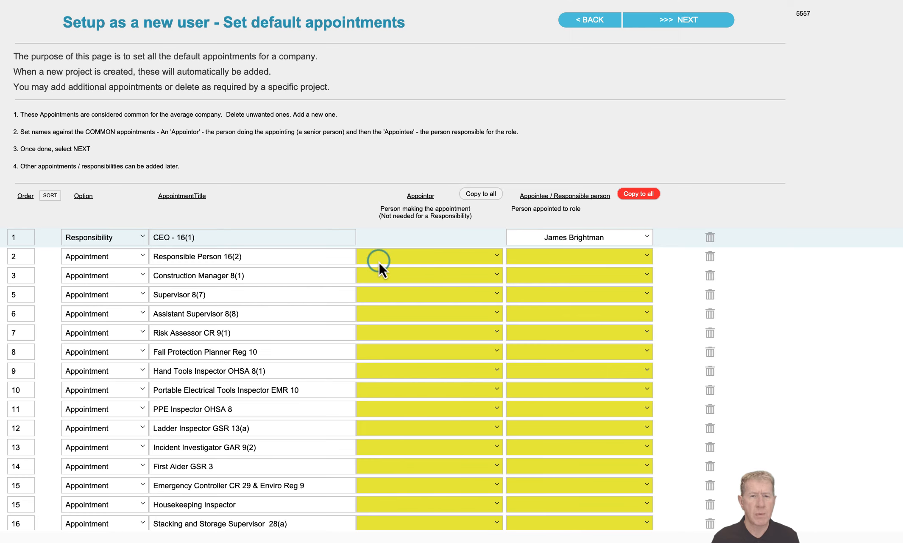
pyautogui.click(427, 259)
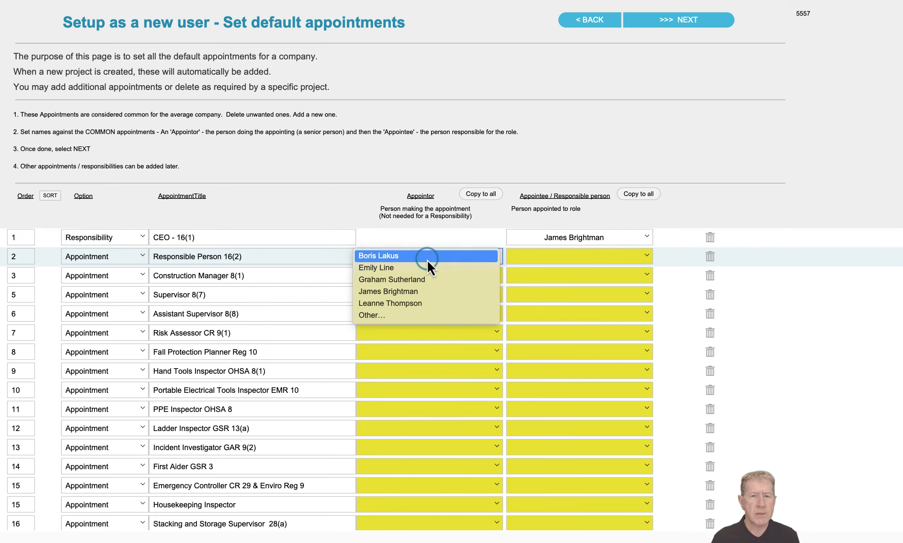
pyautogui.click(425, 293)
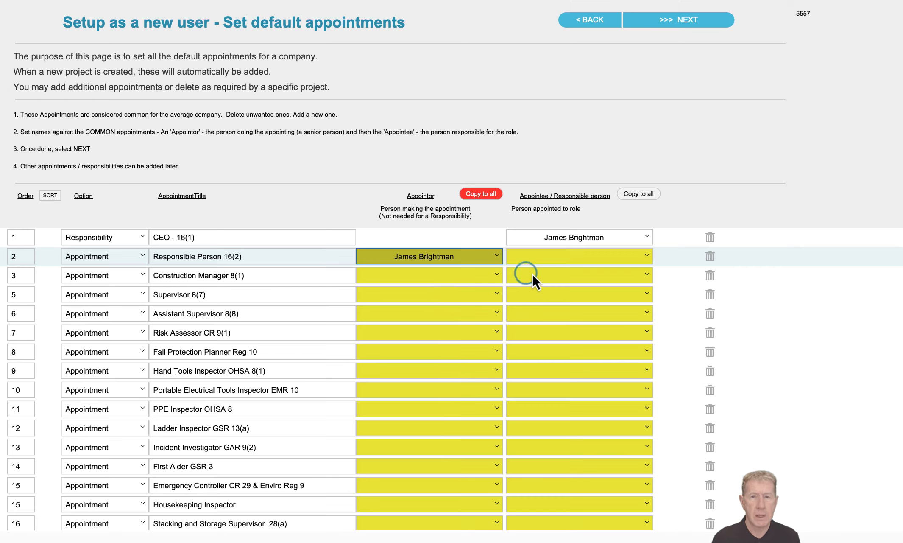
pyautogui.click(611, 262)
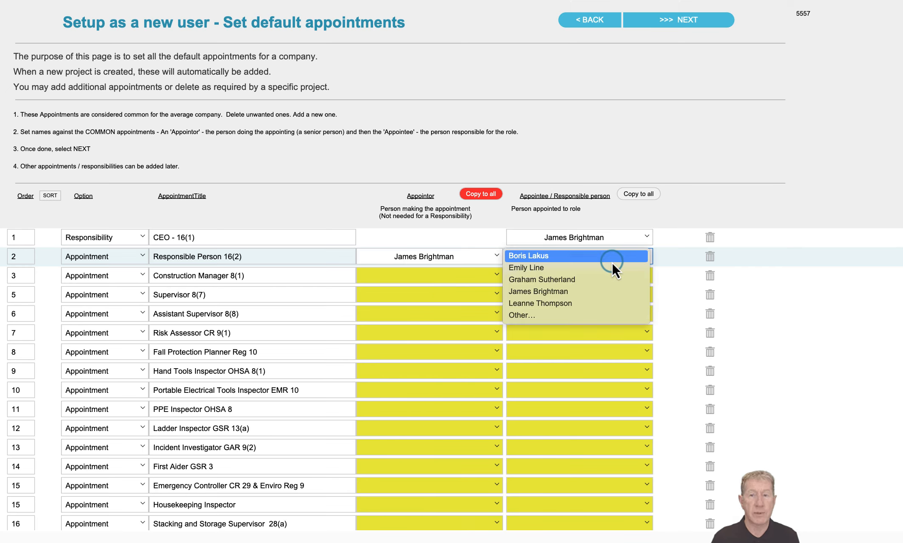
pyautogui.click(596, 278)
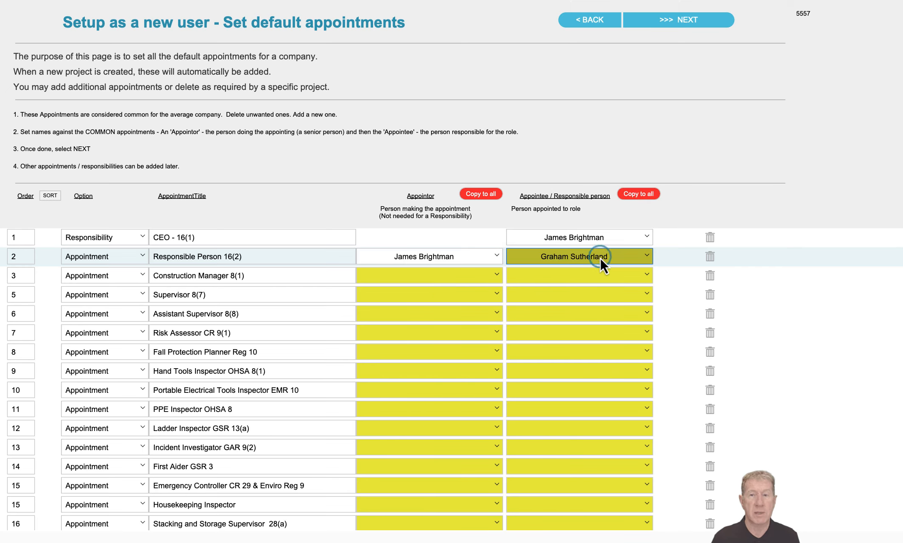
pyautogui.click(487, 215)
# - Copy the appointor and appointee to all appointments, and give PPE Inspector to another staff member
pyautogui.click(489, 195)
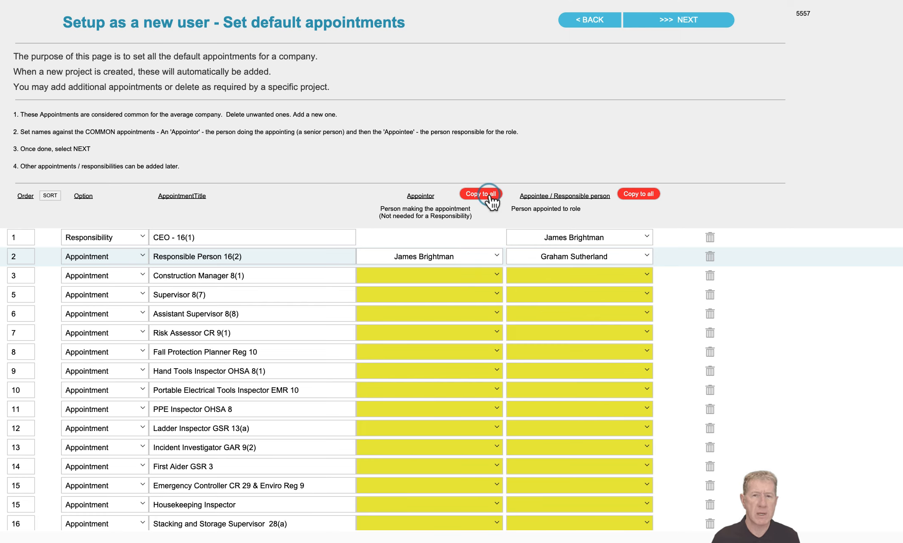
pyautogui.click(659, 204)
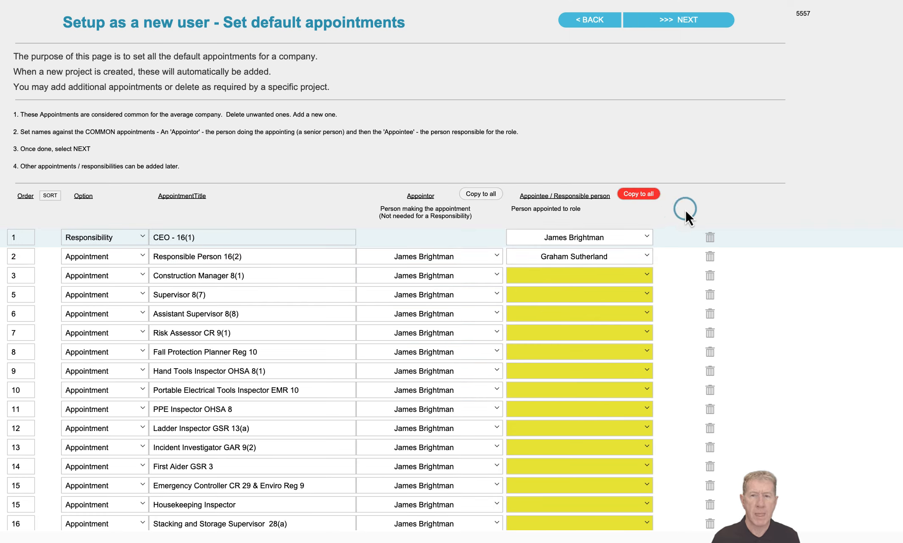
pyautogui.click(637, 195)
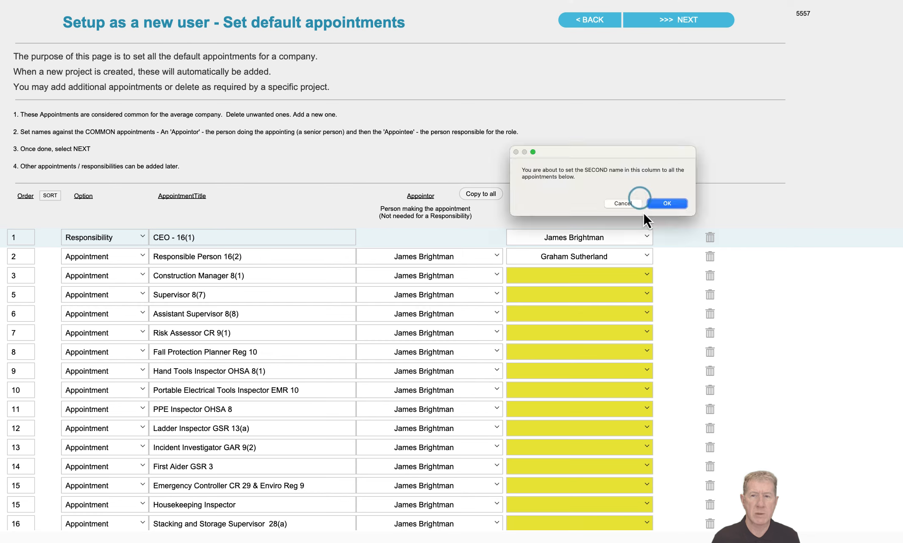
pyautogui.click(671, 204)
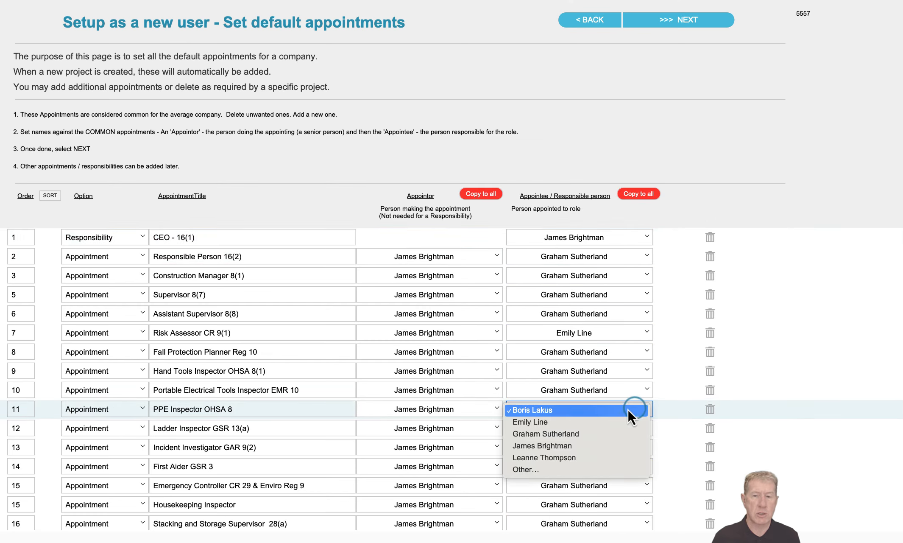
pyautogui.click(604, 409)
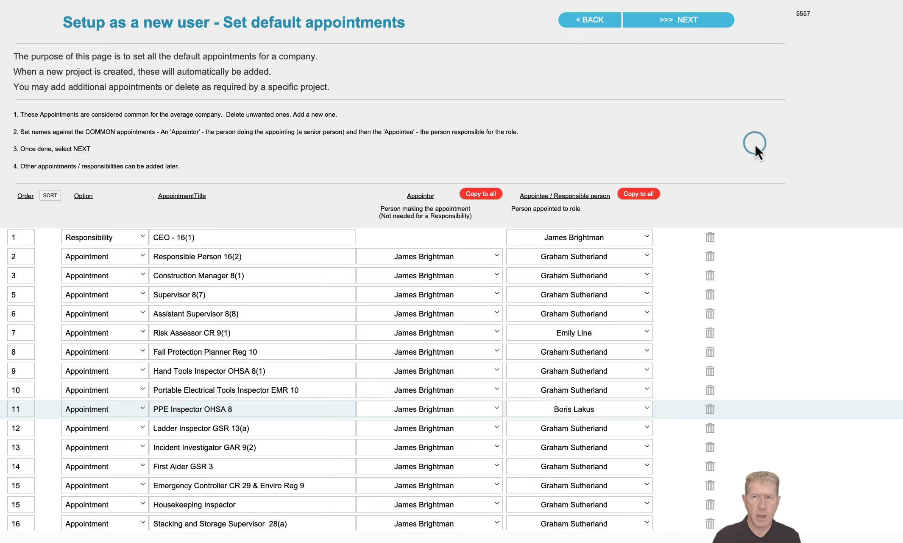
pyautogui.click(662, 19)
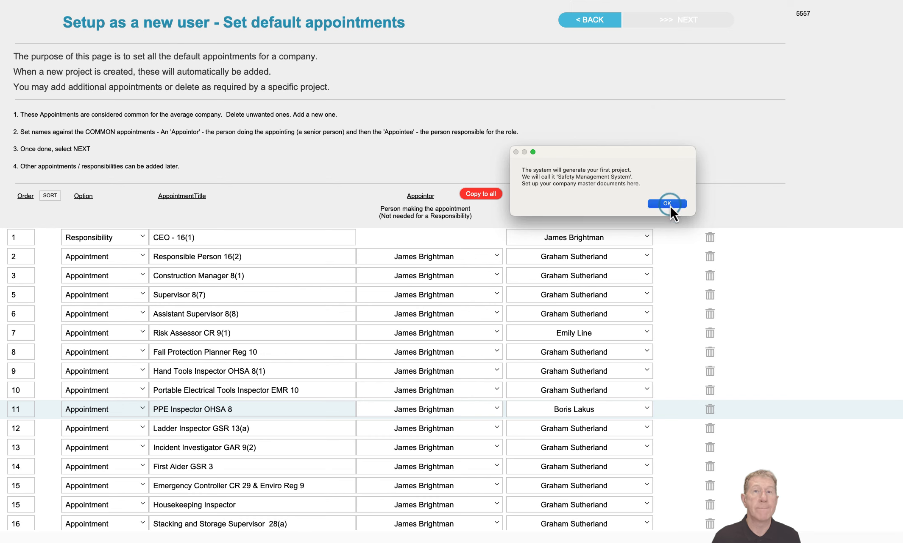
# - Generate the Safety Management System project, choose it, and open ACE Engineering's Company Documents
pyautogui.click(667, 203)
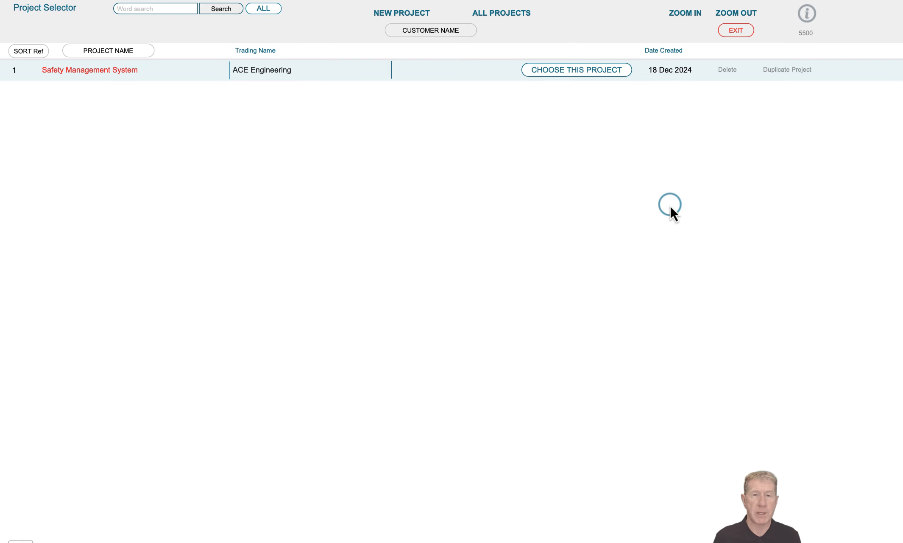
pyautogui.click(560, 72)
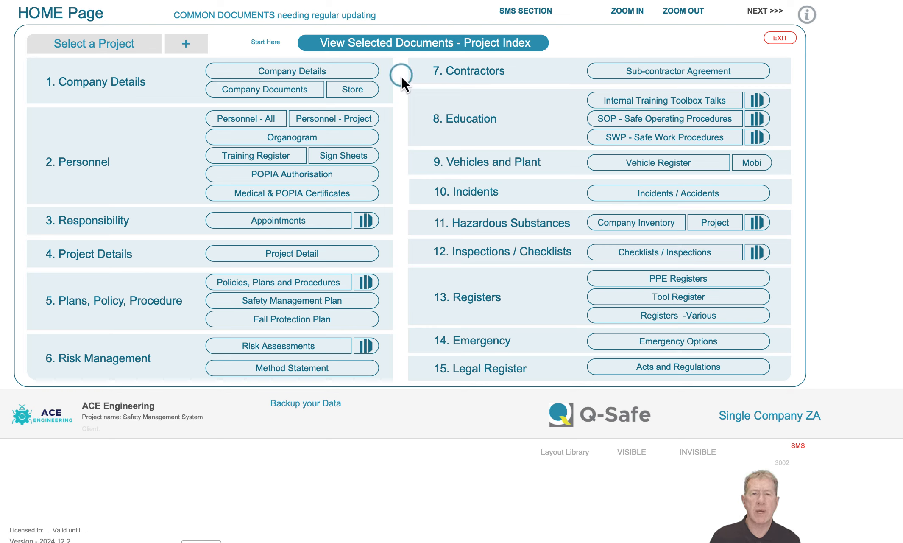
pyautogui.click(317, 75)
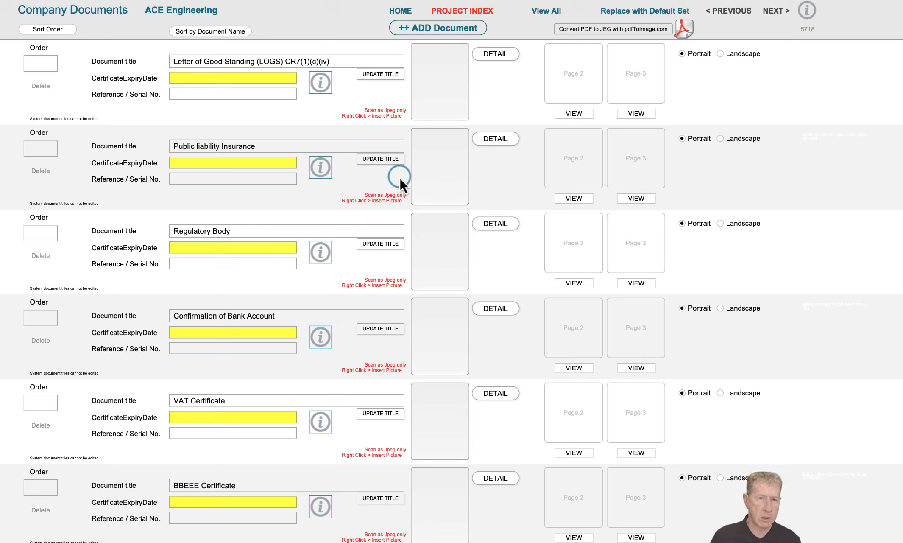
# - Check the Insert Picture option on the Letter of Good Standing, dismiss it, and go to the Personnel Library
pyautogui.rightClick(435, 80)
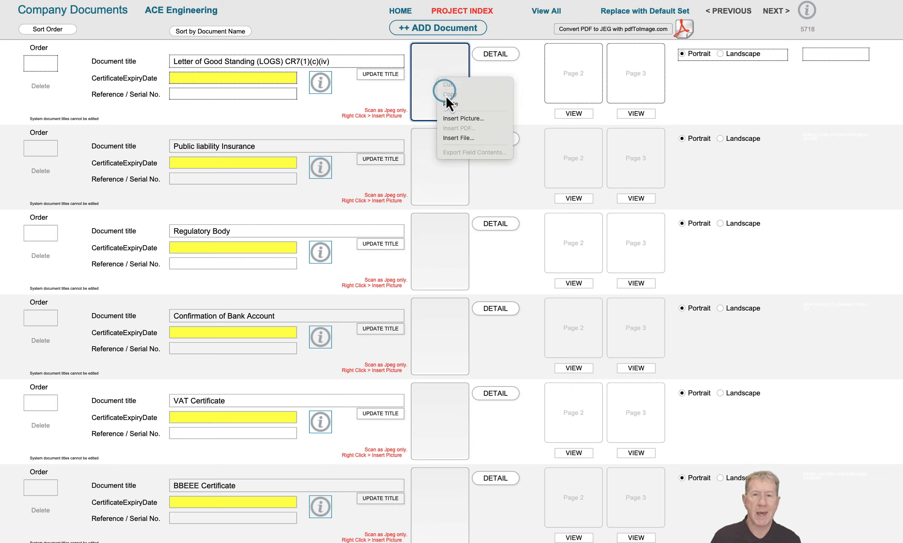
pyautogui.click(456, 114)
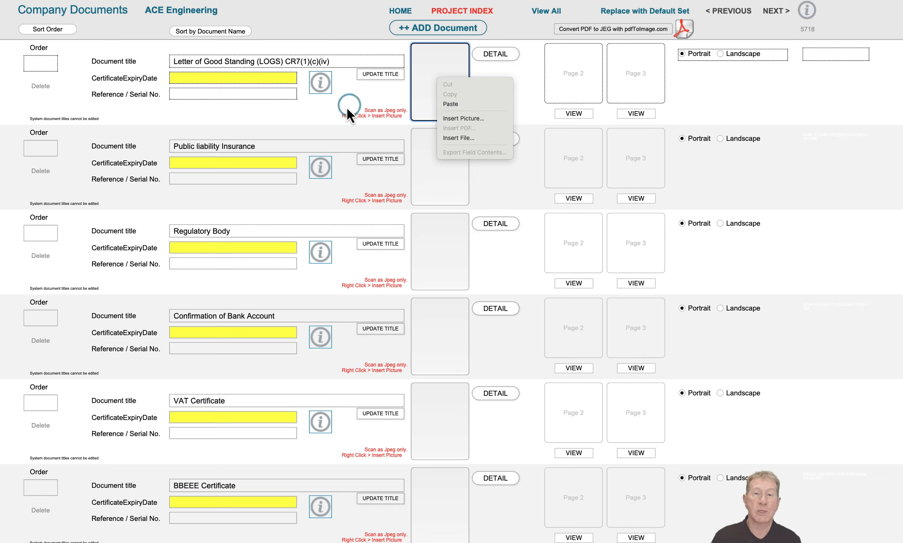
pyautogui.click(333, 125)
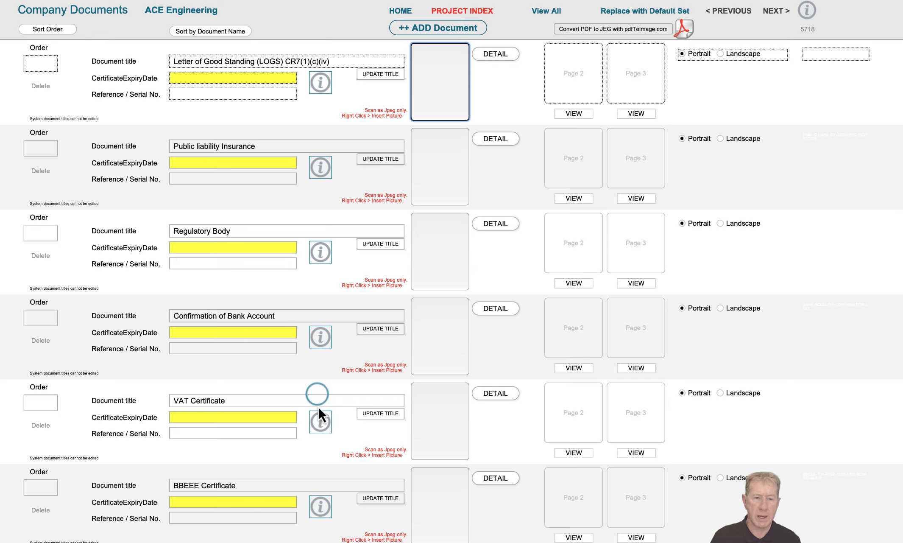
pyautogui.scroll(-2, 425, 395)
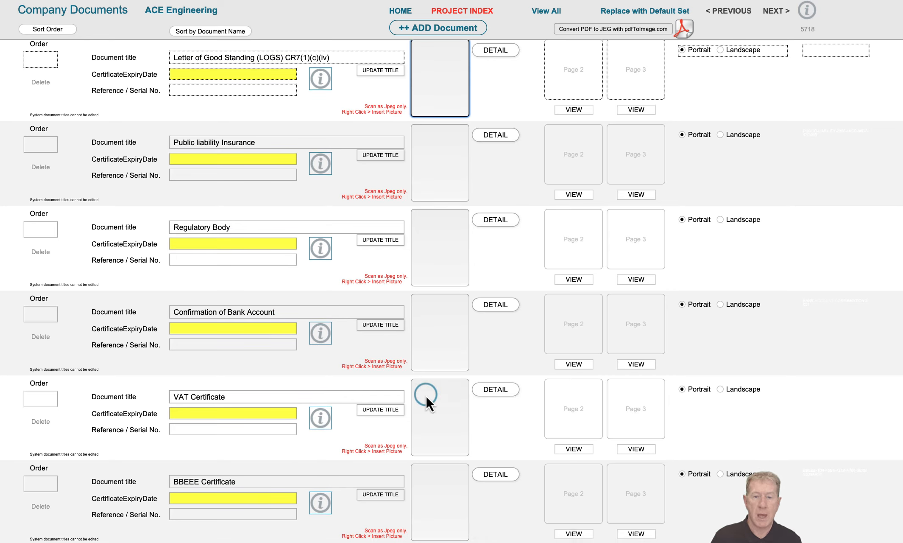
pyautogui.scroll(2, 425, 395)
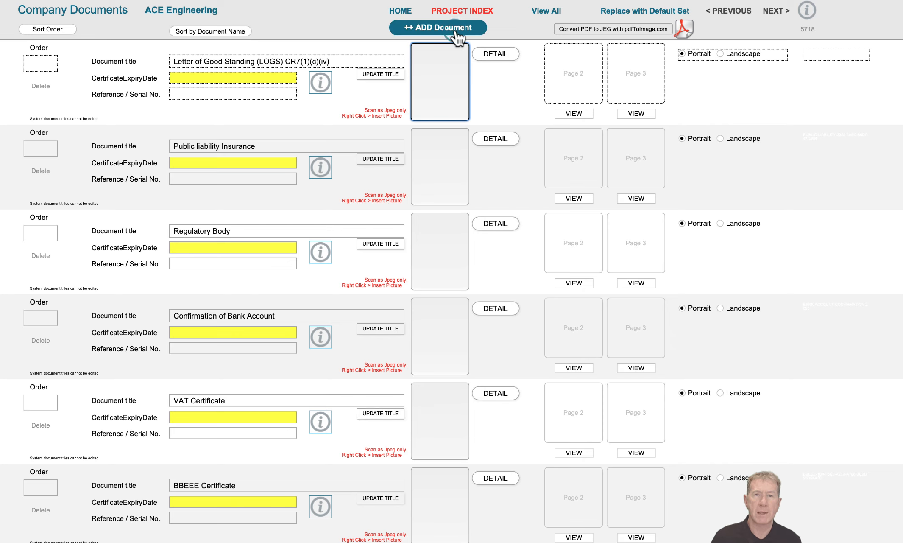
pyautogui.click(783, 14)
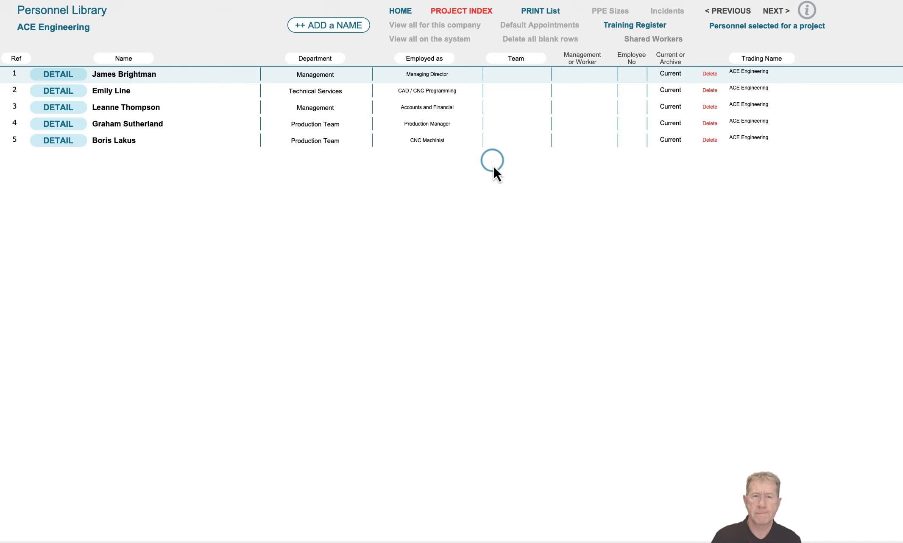
# - Add a training skill record for the Managing Director with the certificate image in the A4 scan box
pyautogui.click(126, 136)
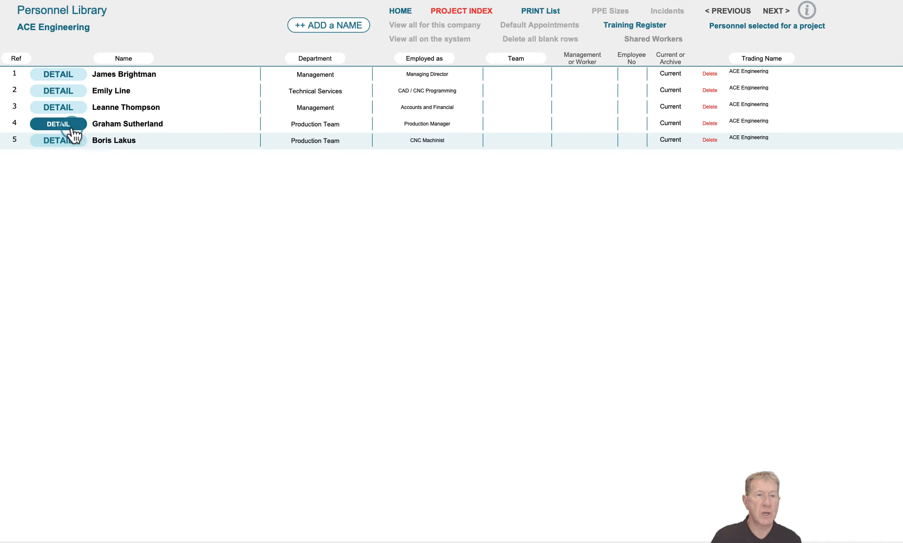
pyautogui.click(64, 75)
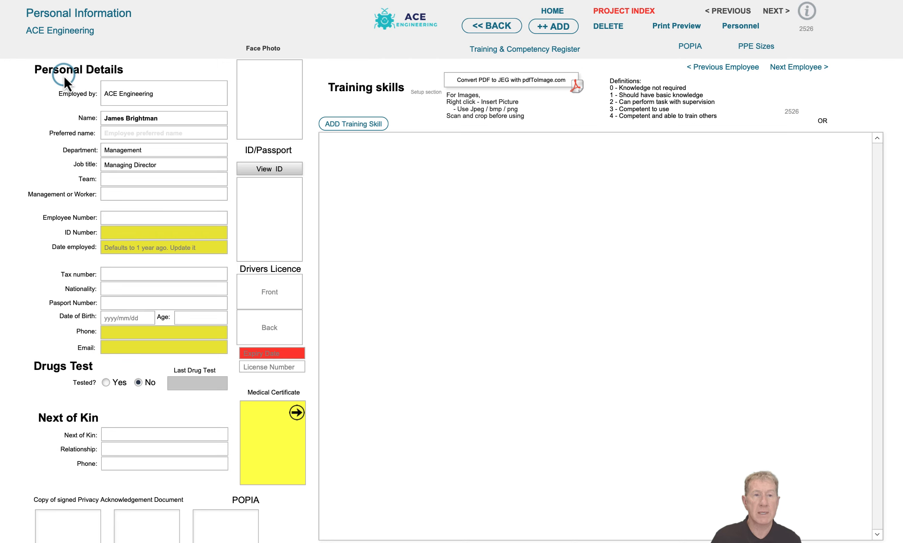
pyautogui.click(371, 125)
pyautogui.click(772, 190)
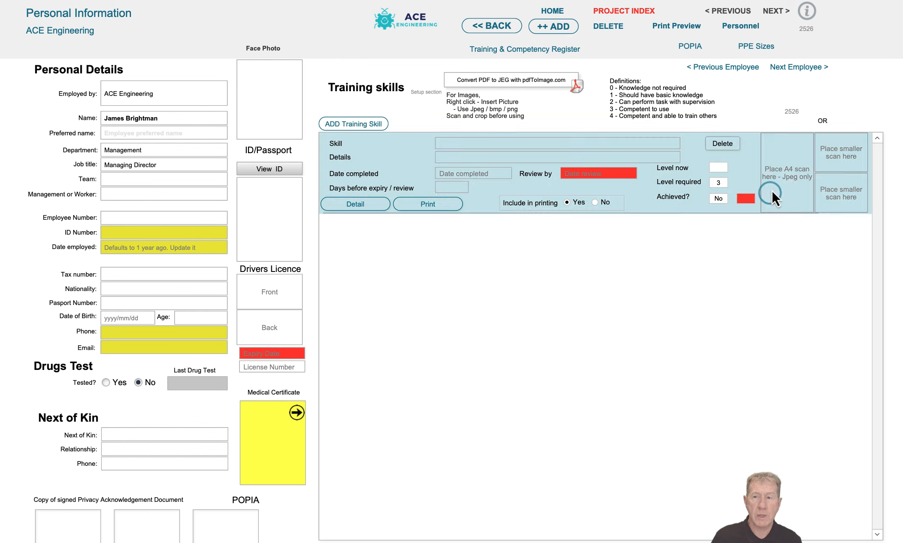
pyautogui.rightClick(784, 177)
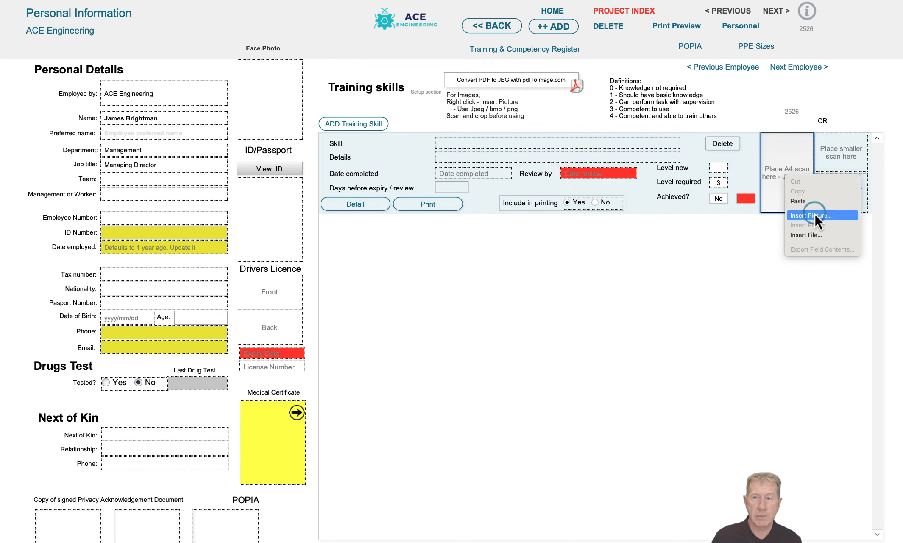
pyautogui.rightClick(782, 173)
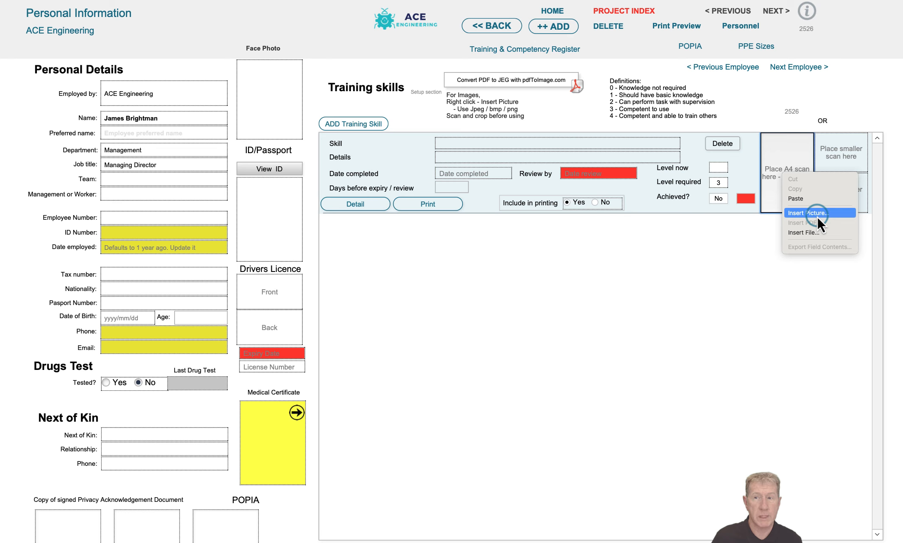
pyautogui.click(817, 213)
pyautogui.click(351, 135)
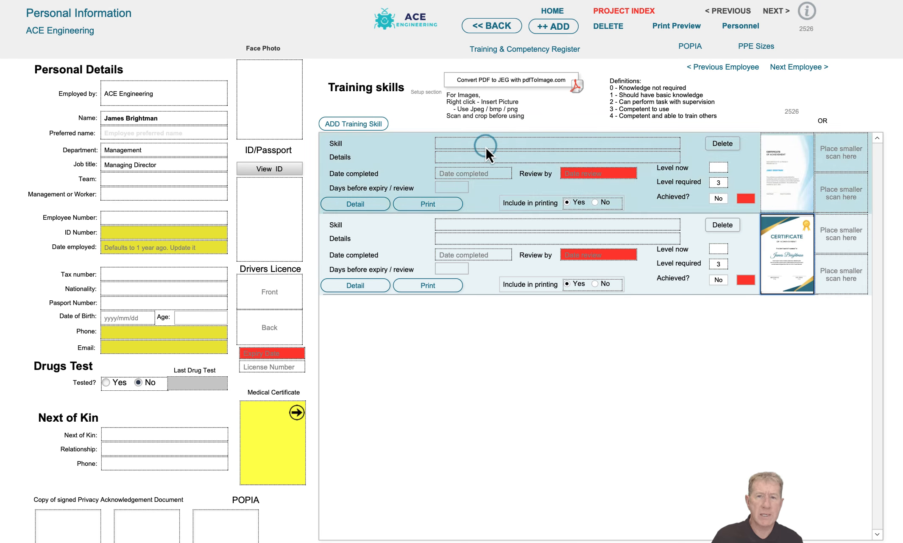
# - Set the training record's completion date to 30 August 2024 and its current level to 3
pyautogui.click(485, 145)
pyautogui.click(135, 126)
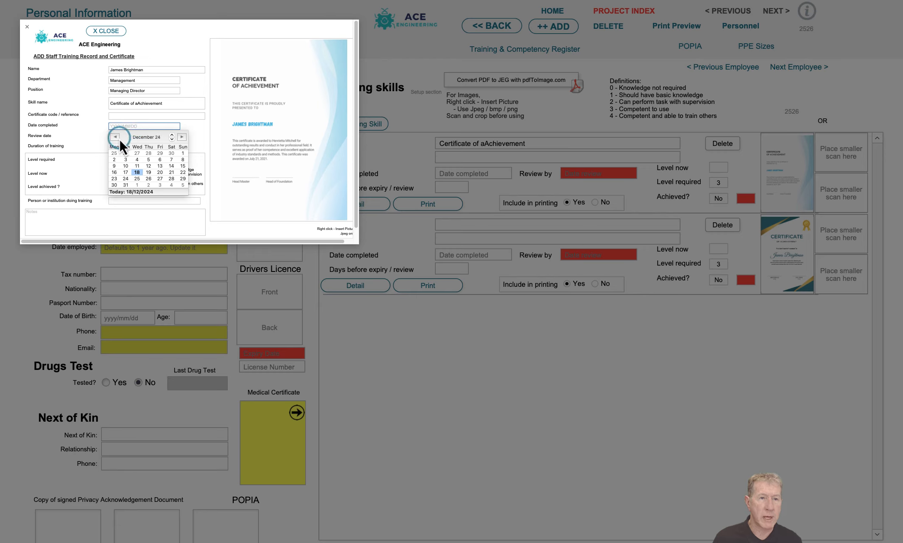
pyautogui.click(117, 136)
pyautogui.click(116, 137)
pyautogui.click(117, 137)
pyautogui.click(160, 153)
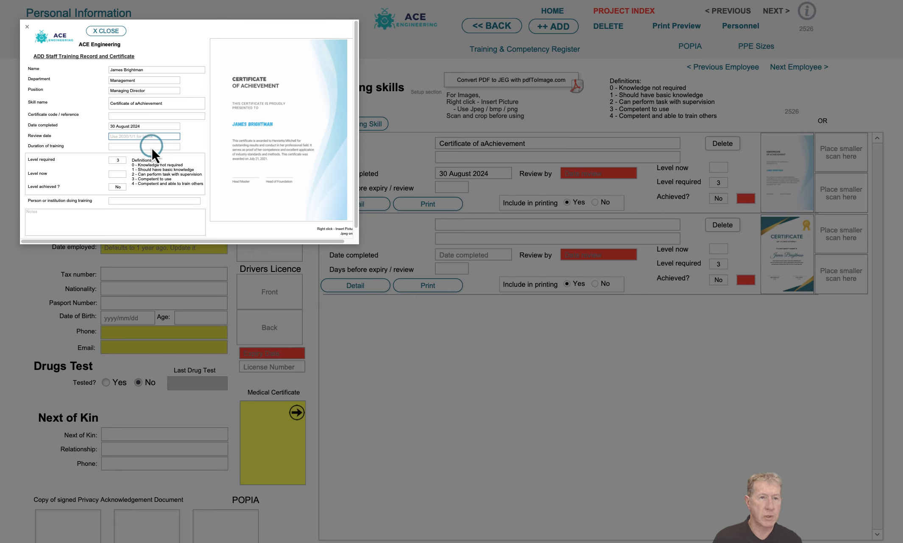
pyautogui.click(119, 173)
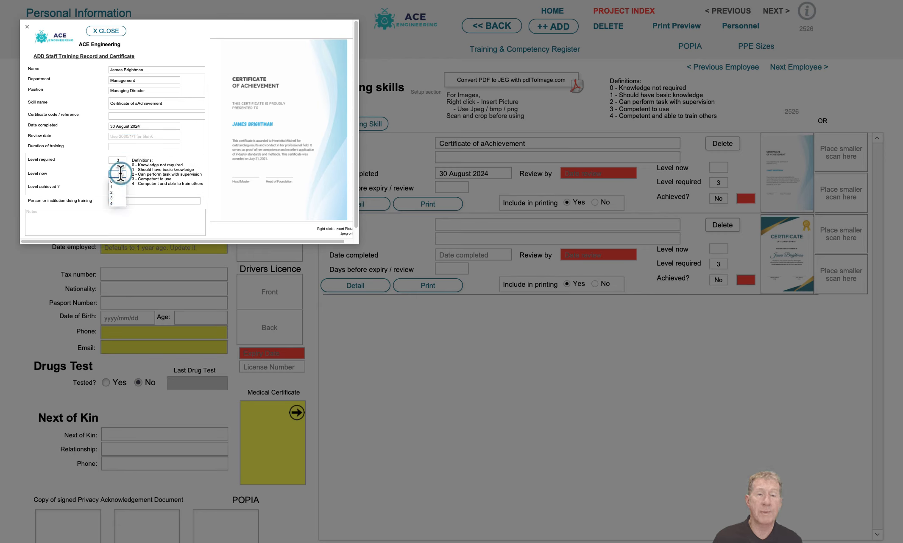
pyautogui.click(117, 197)
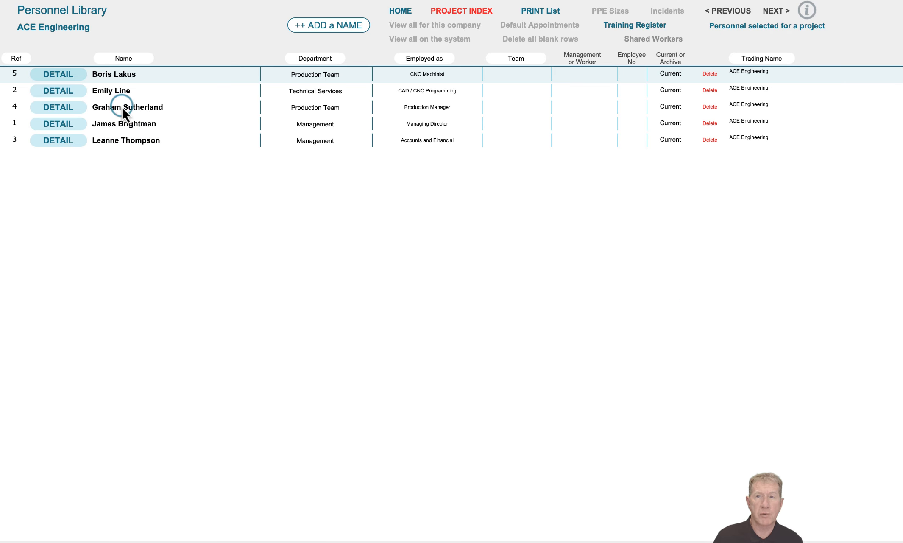
# - Keep all five staff included in the project and continue to the Project Organogram
pyautogui.click(774, 13)
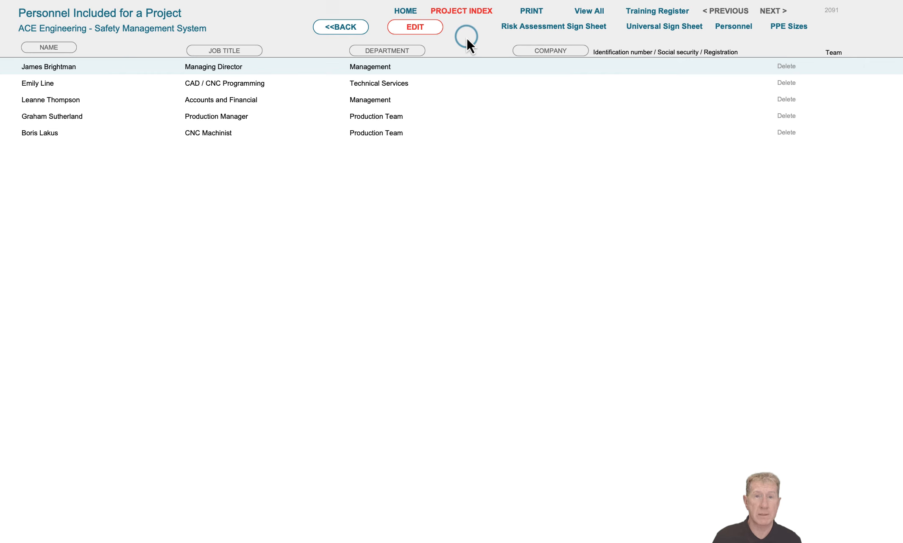
pyautogui.click(426, 30)
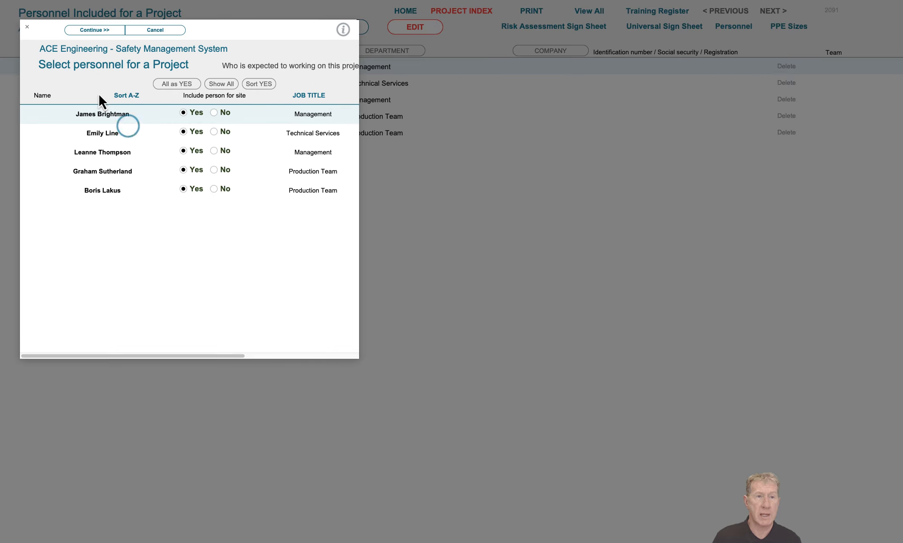
pyautogui.click(93, 30)
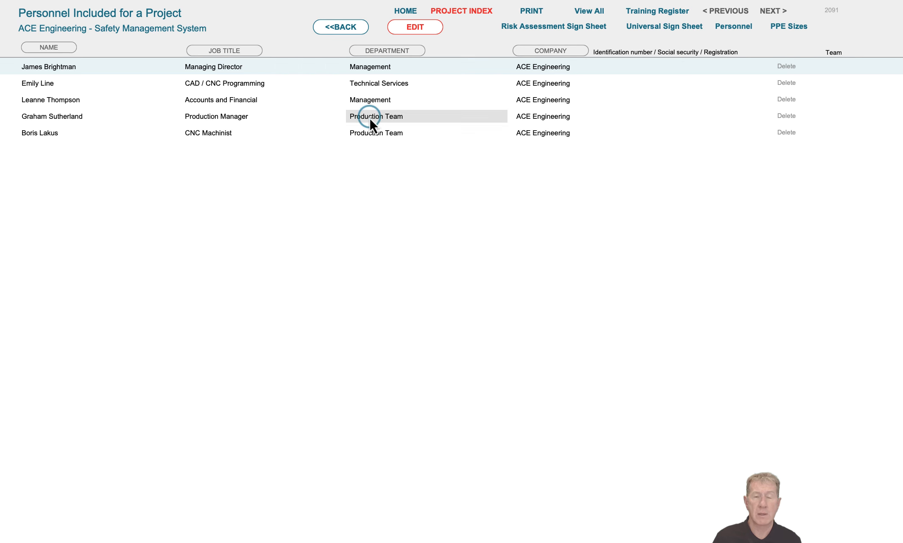
pyautogui.click(772, 12)
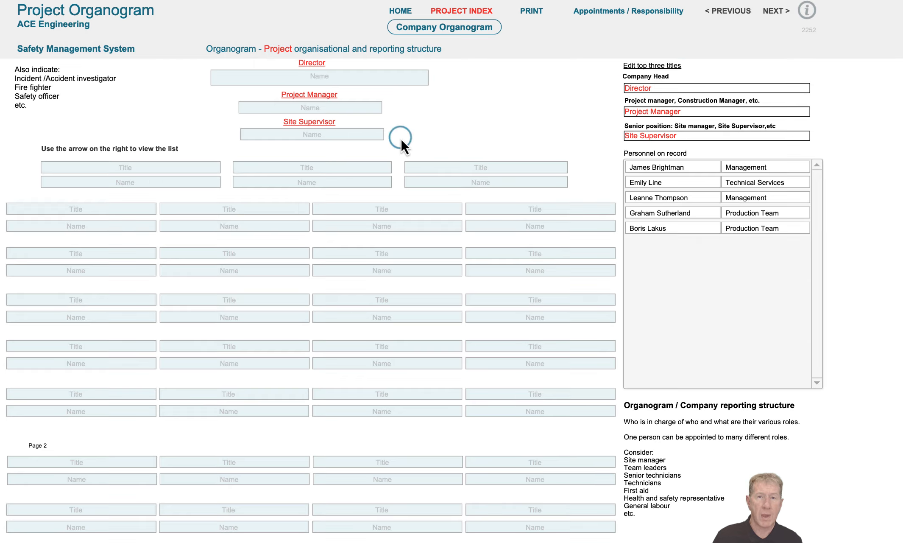
# - Select the managing director as the organogram's Director
pyautogui.click(369, 81)
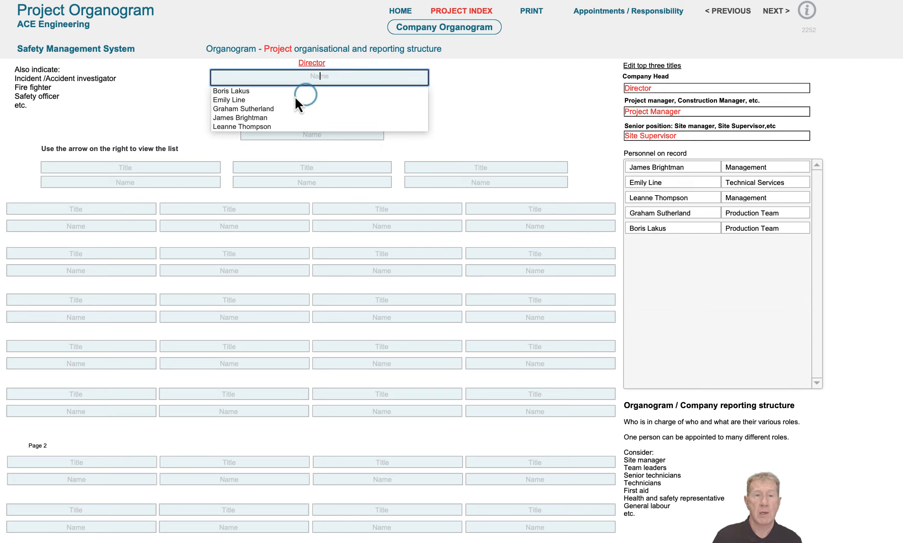
pyautogui.click(264, 117)
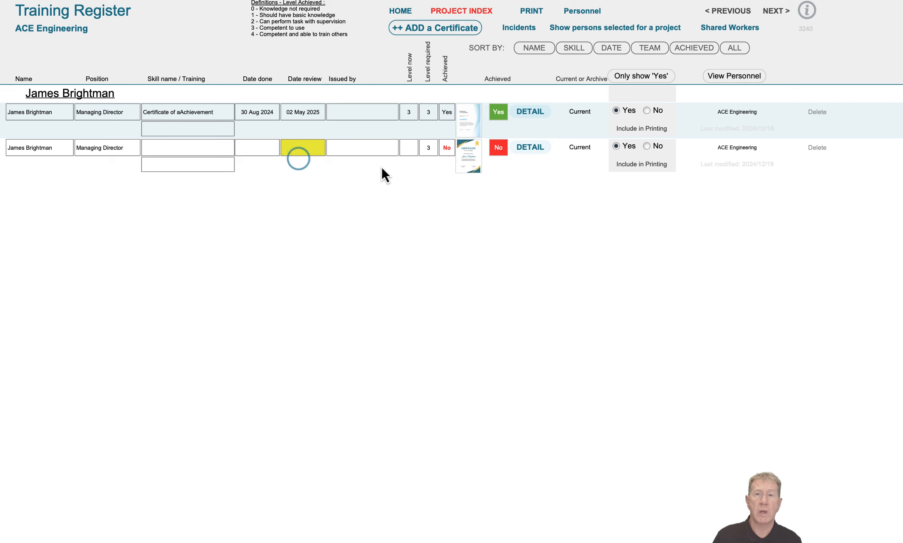
# - Start a new certificate with the First Aid image for the Technical Services employee
pyautogui.click(456, 32)
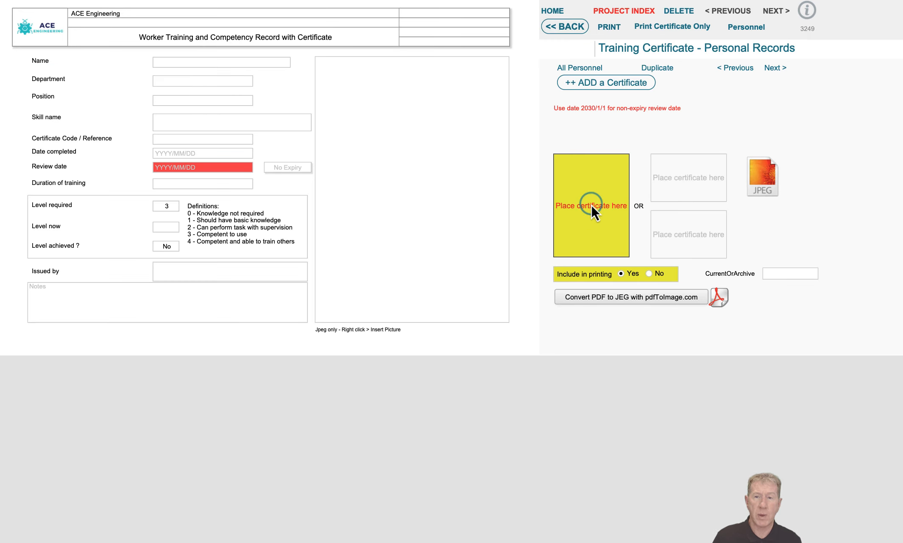
pyautogui.rightClick(590, 186)
pyautogui.click(615, 222)
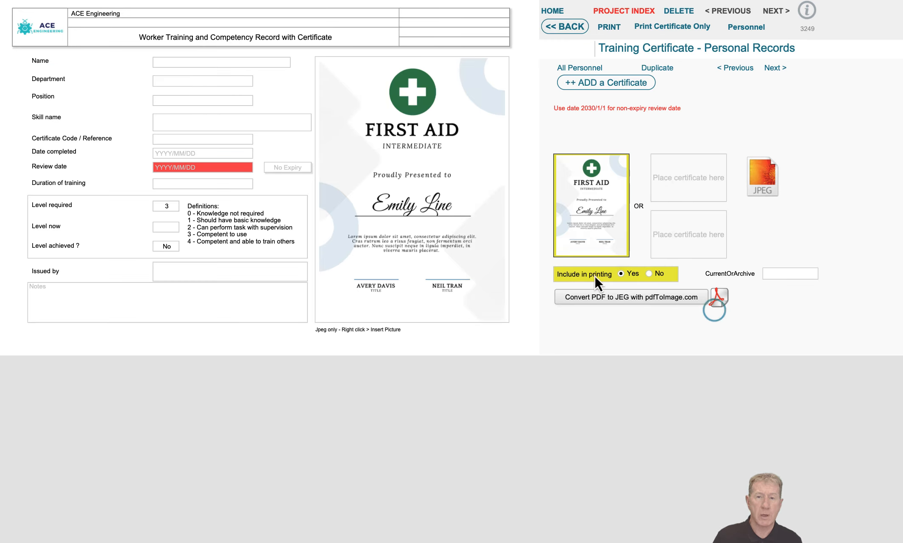
pyautogui.click(208, 120)
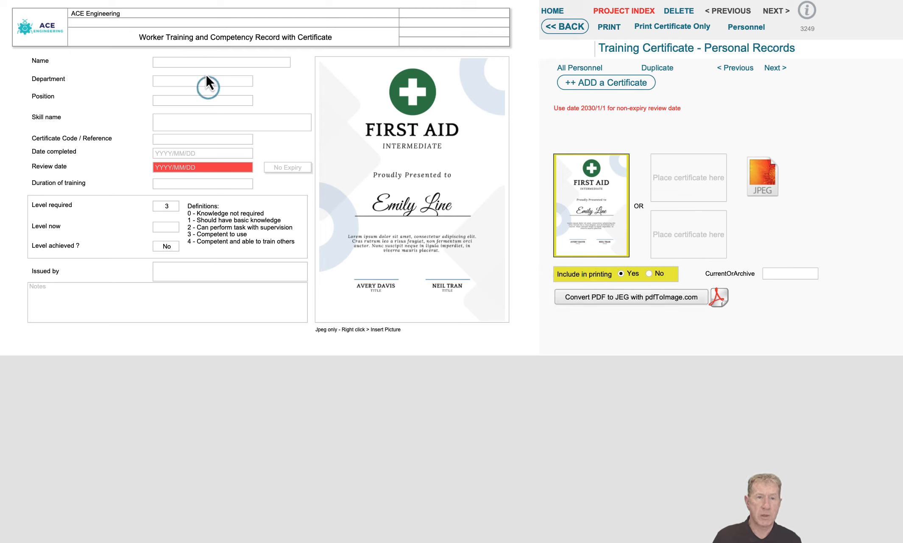
pyautogui.click(201, 62)
pyautogui.click(171, 81)
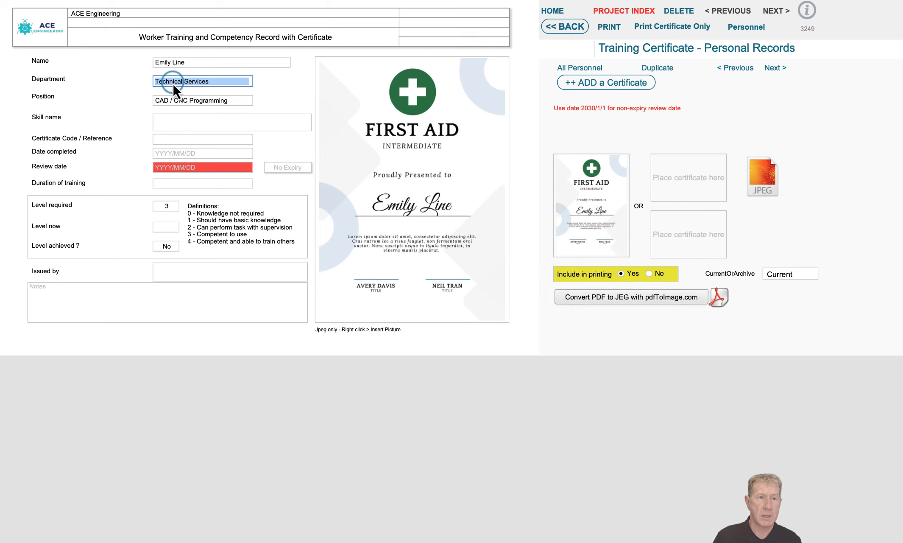
# - Name the skill First Aid, completed 31 July 2024, review 2026/7/31, level 3, and return to the register
pyautogui.click(208, 122)
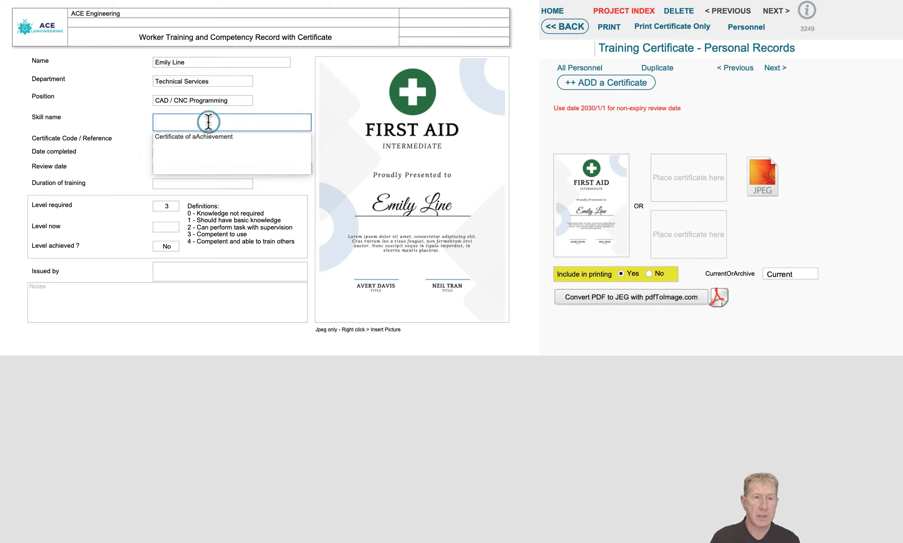
pyautogui.write('First Aid')
pyautogui.click(166, 153)
pyautogui.click(162, 167)
pyautogui.click(161, 166)
pyautogui.click(161, 166)
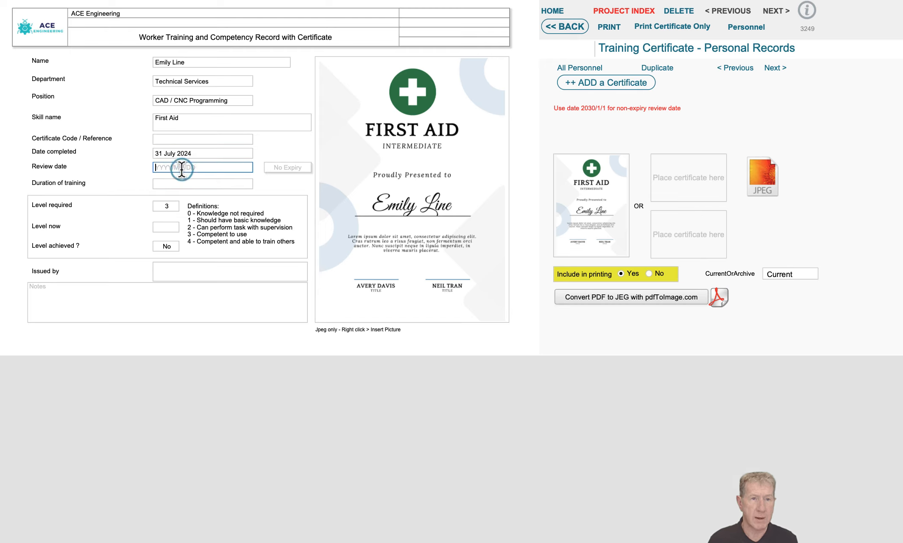
pyautogui.click(296, 167)
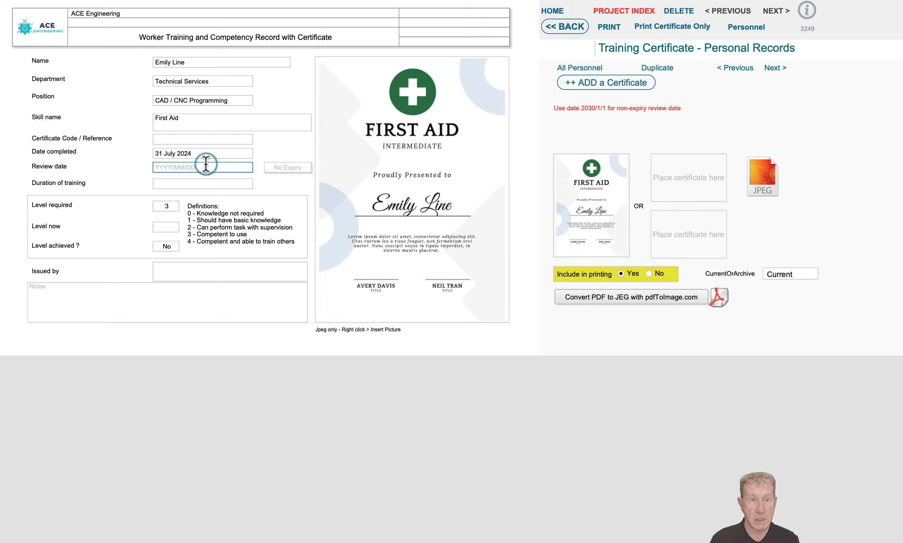
pyautogui.write('2026/7/31')
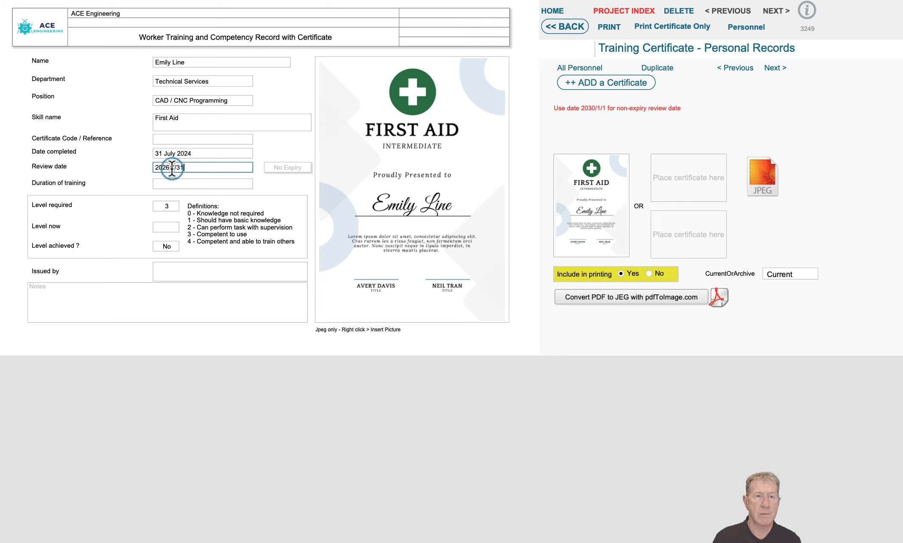
pyautogui.click(166, 227)
pyautogui.write('3')
pyautogui.click(158, 263)
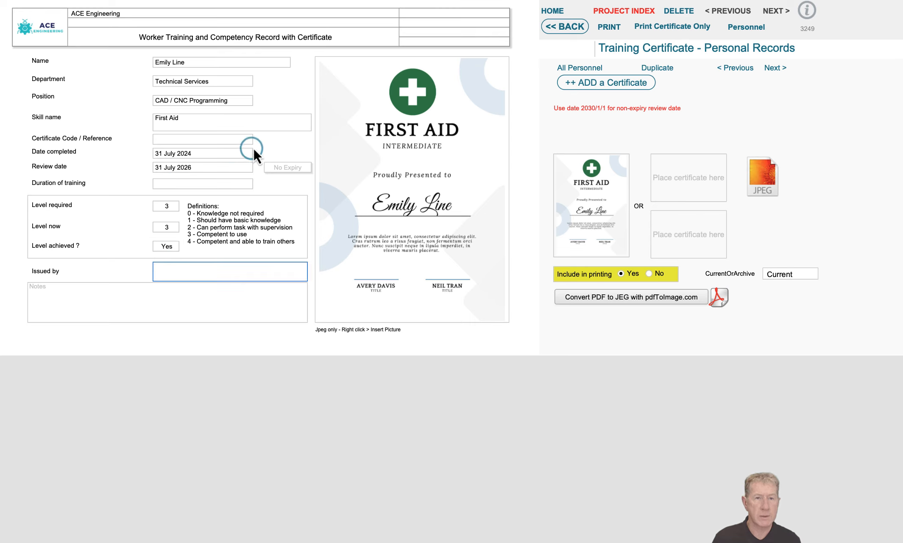
pyautogui.click(279, 145)
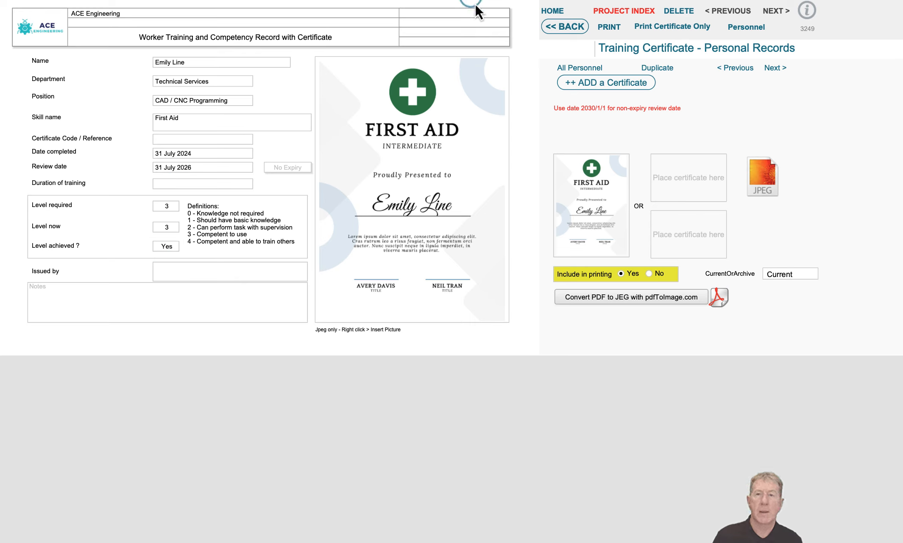
pyautogui.click(565, 26)
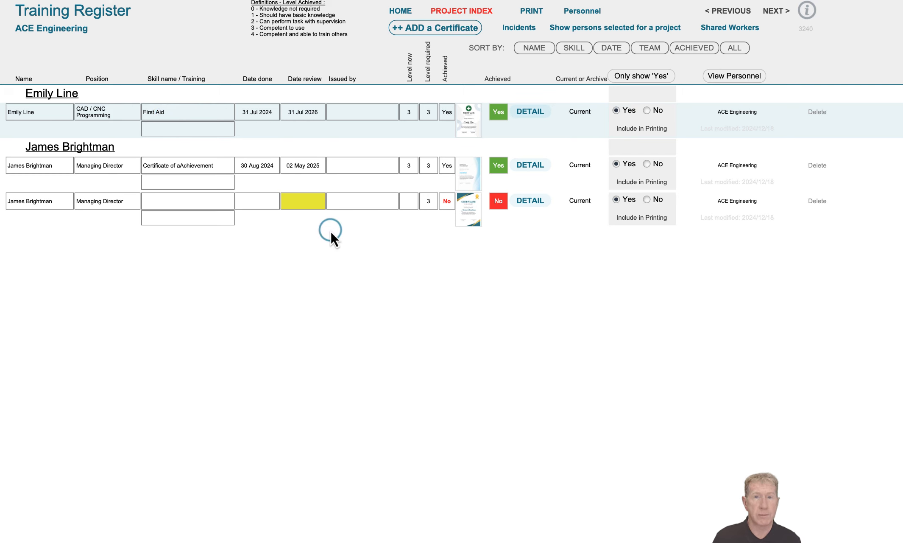
# - Go to the Medical Certificates & POPIA page and bring up a certificate box's picture options
pyautogui.click(772, 13)
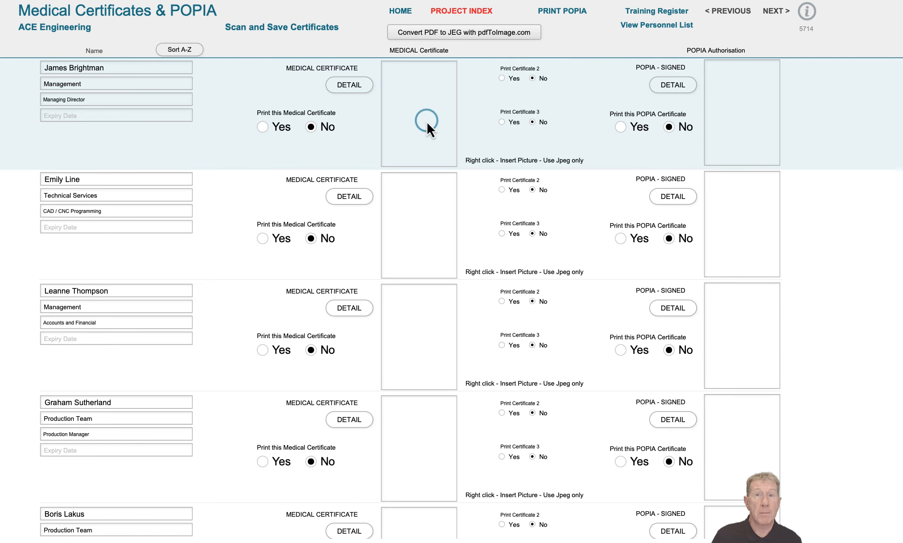
pyautogui.rightClick(427, 121)
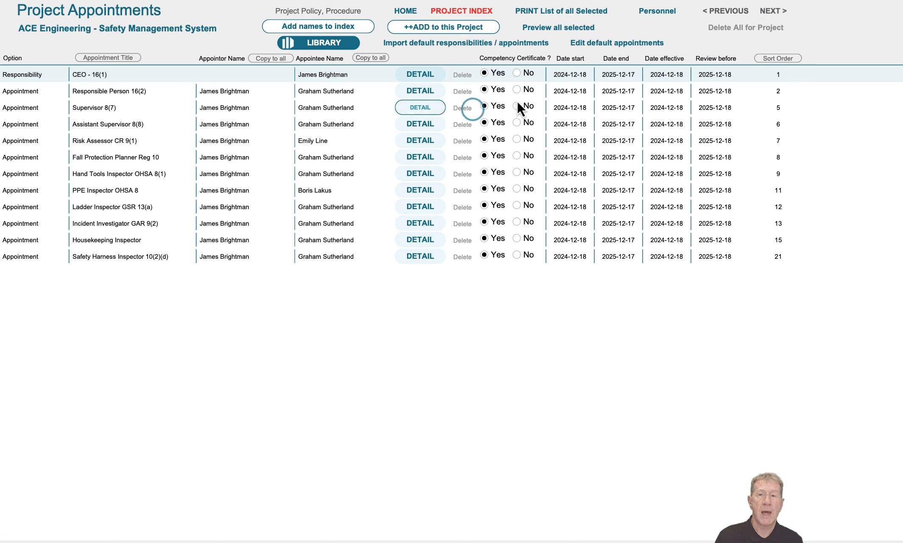
# - View the default appointments, return to Project Appointments, and open the Responsible Person's details
pyautogui.click(617, 44)
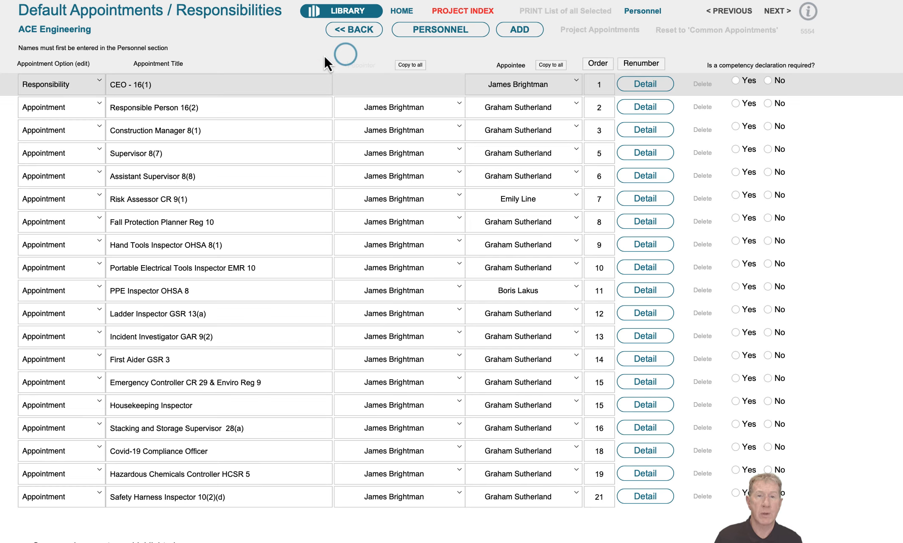
pyautogui.click(368, 31)
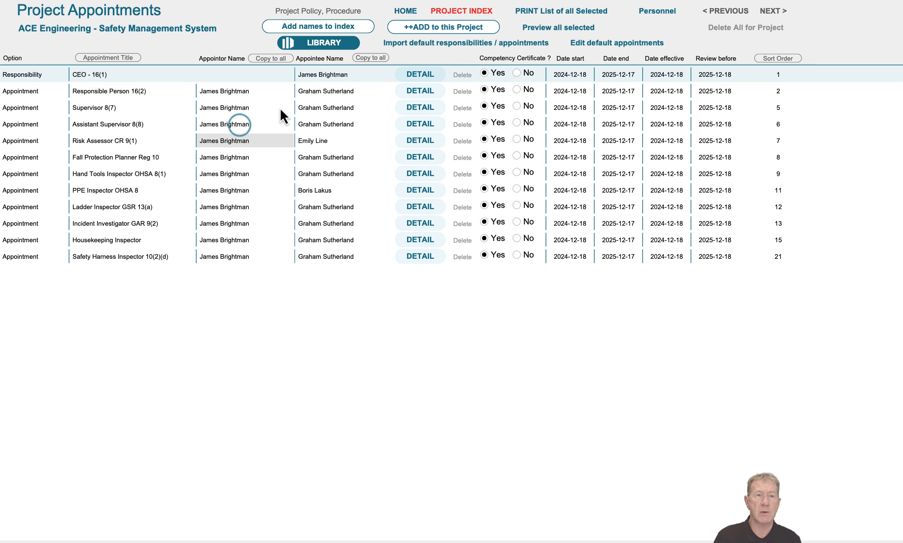
pyautogui.click(424, 91)
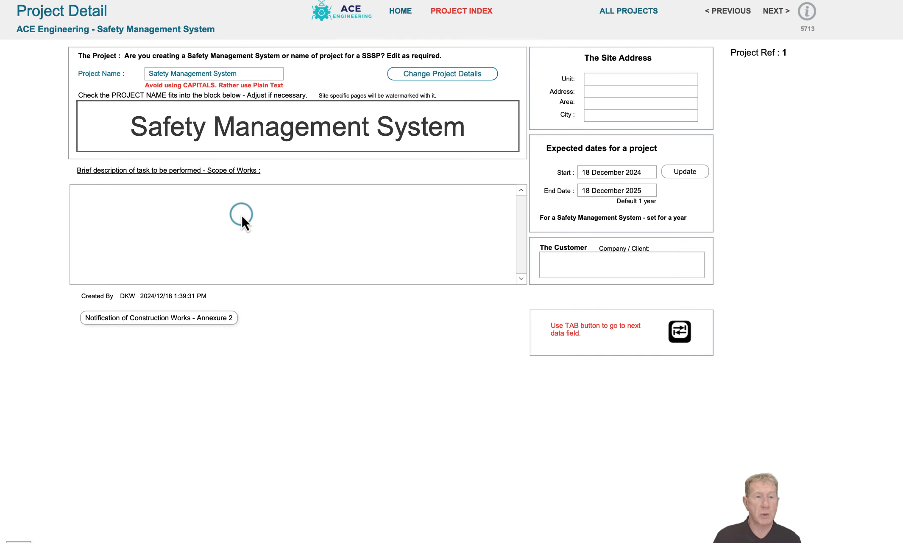
# - Save 'Company Safety Management System' as the scope of works and continue to the Project Policy list
pyautogui.click(240, 214)
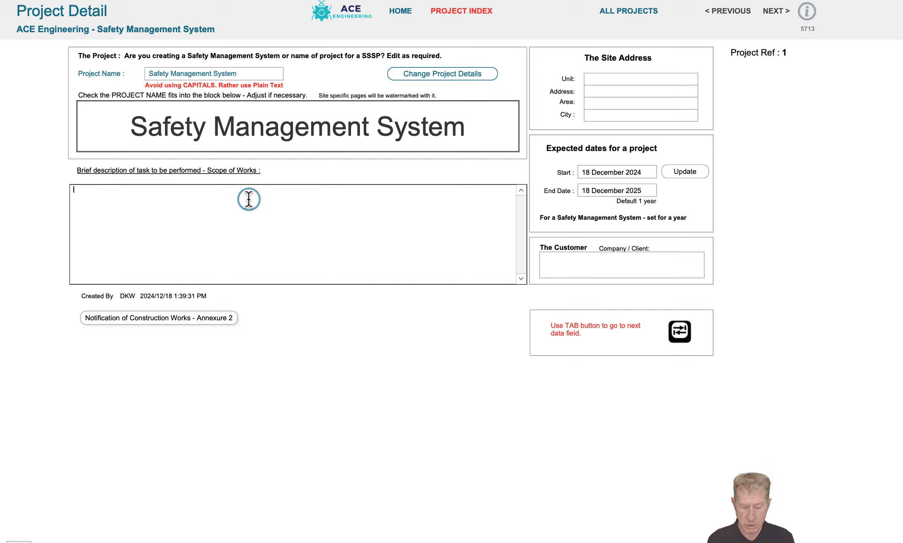
pyautogui.click(577, 190)
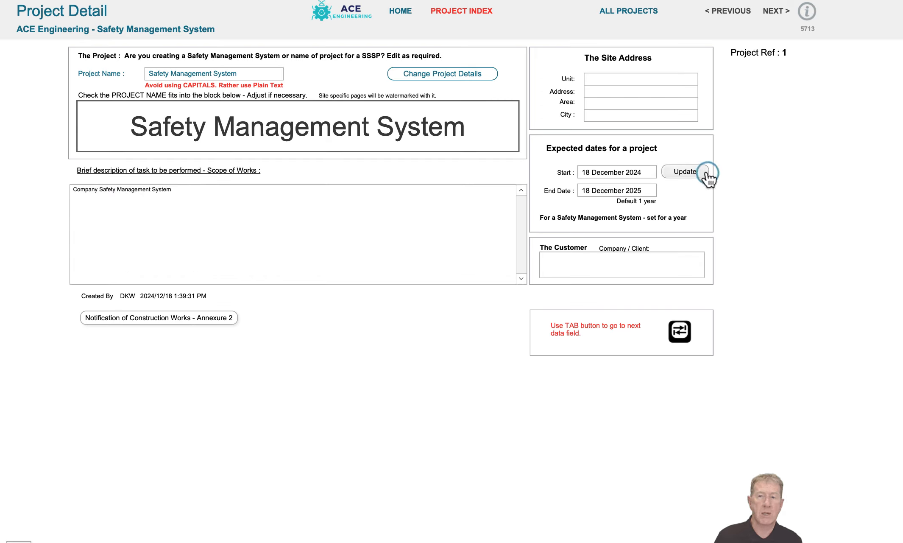
pyautogui.click(335, 235)
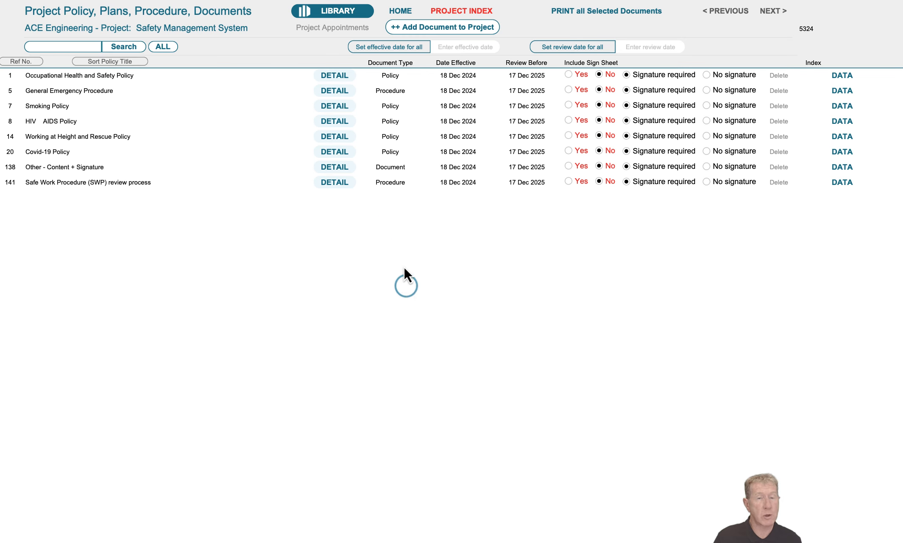
# - Browse the full document library, then return to the project's own document list
pyautogui.click(344, 12)
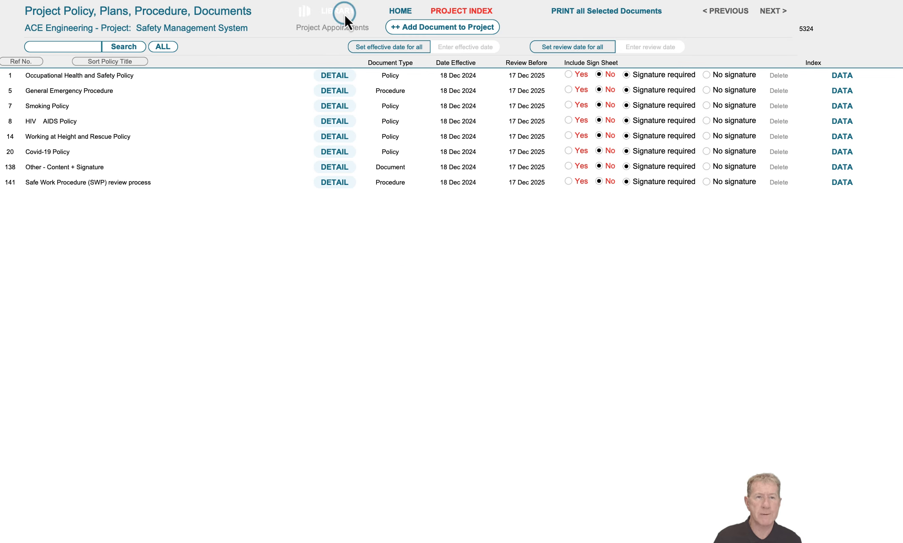
pyautogui.scroll(-10, 359, 268)
pyautogui.scroll(-20, 359, 267)
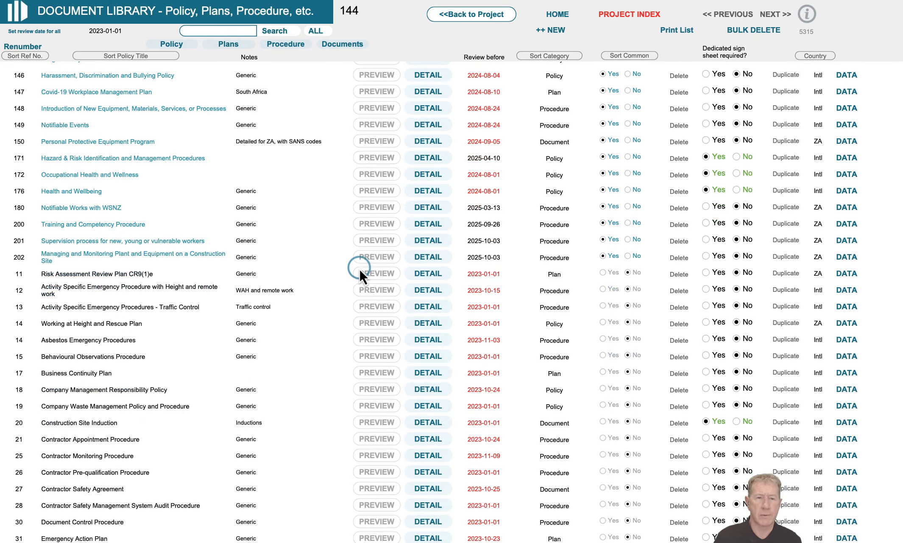
pyautogui.scroll(6, 358, 267)
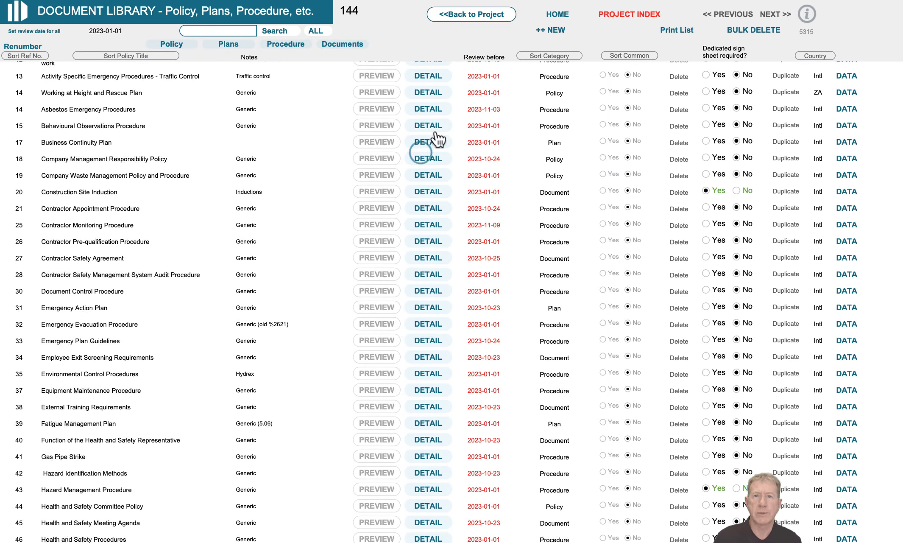
pyautogui.click(483, 15)
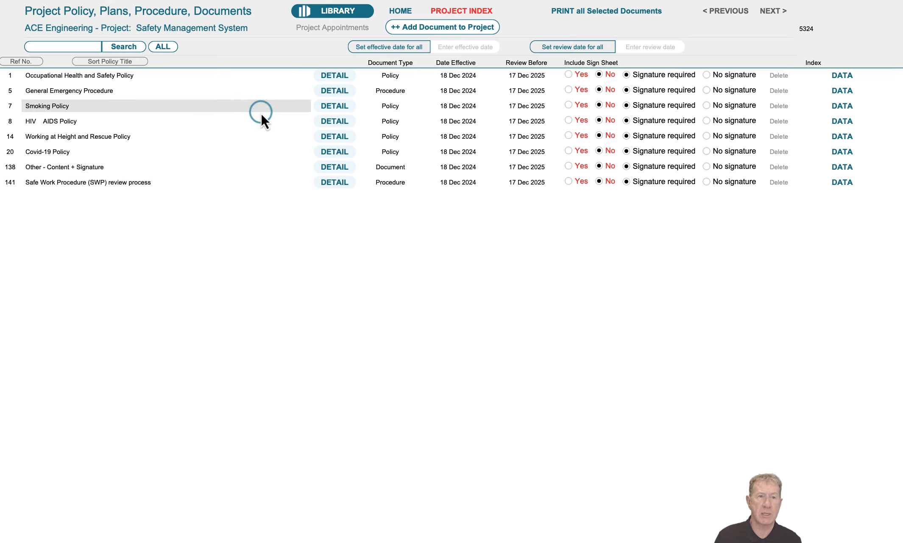
# - Include sign sheets for rows 1, 5, 7, 8 and 14, including the OHS Policy and General Emergency Procedure
pyautogui.click(568, 75)
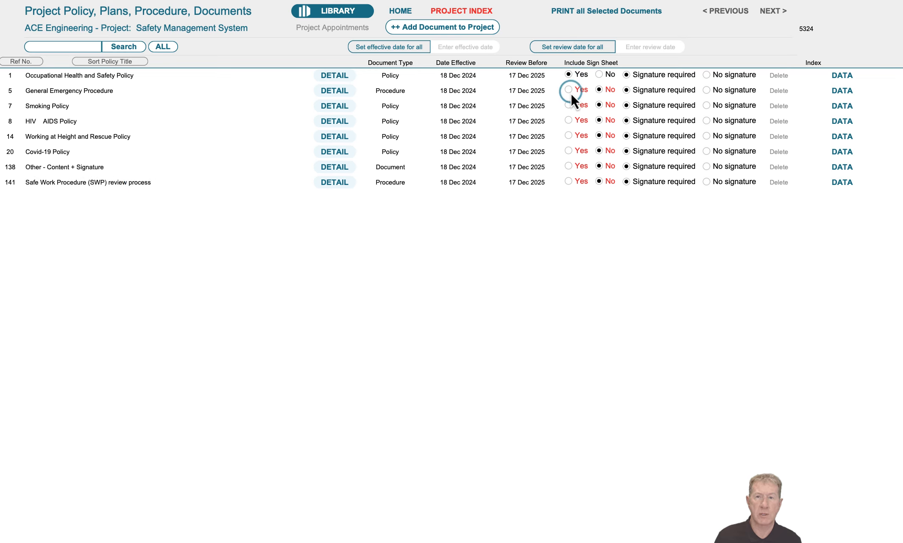
pyautogui.click(568, 90)
pyautogui.click(569, 105)
pyautogui.click(568, 120)
pyautogui.click(568, 136)
pyautogui.click(781, 11)
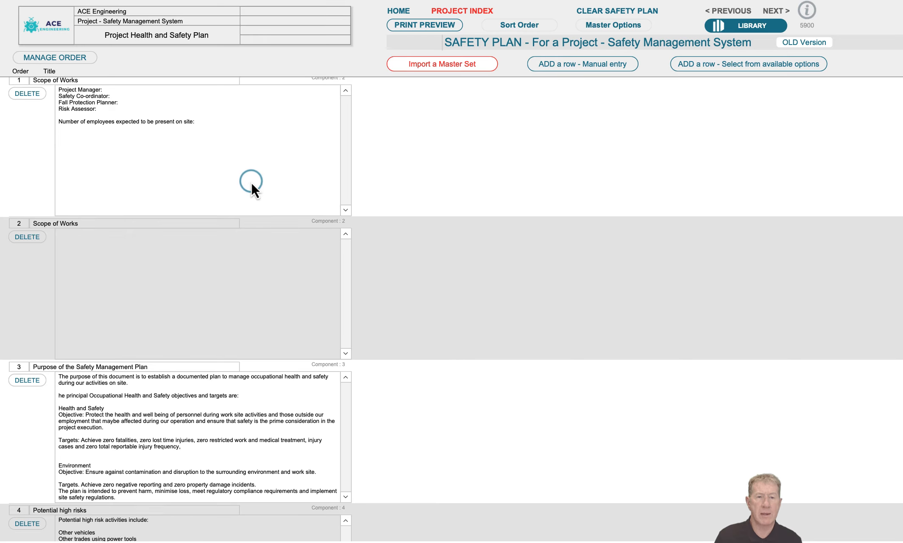
# - Review the Safety Plan, accept the fall plan prompt and build it from the A-Frame Ladders master
pyautogui.scroll(-15, 253, 182)
pyautogui.scroll(-4, 255, 179)
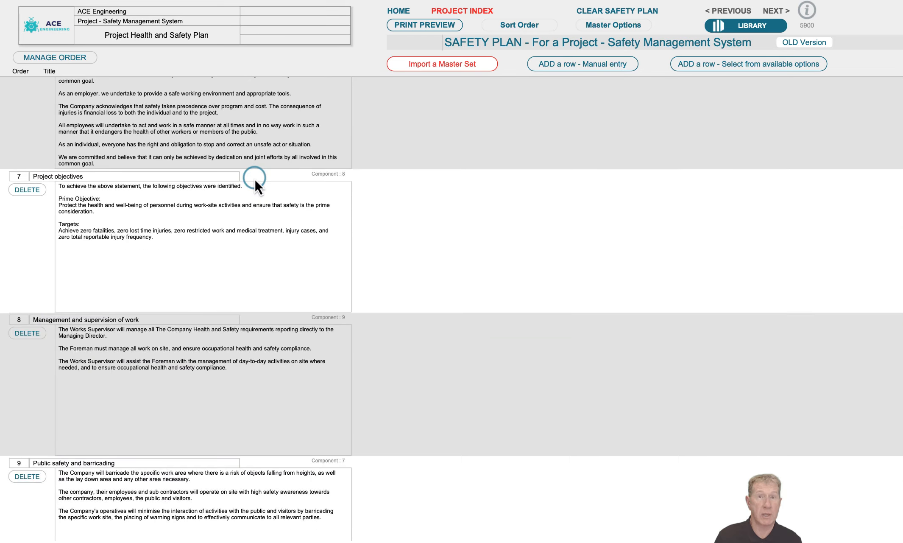
pyautogui.scroll(14, 254, 177)
pyautogui.scroll(4, 254, 178)
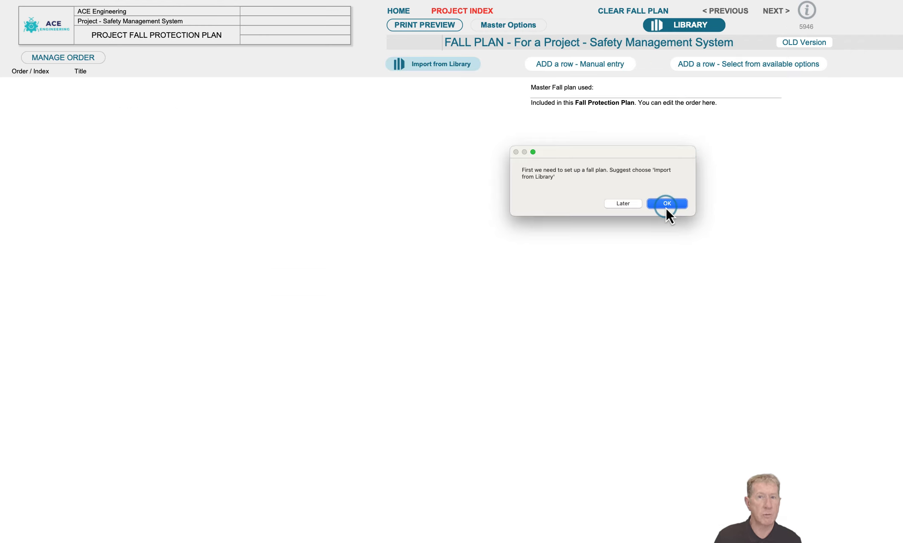
pyautogui.click(667, 204)
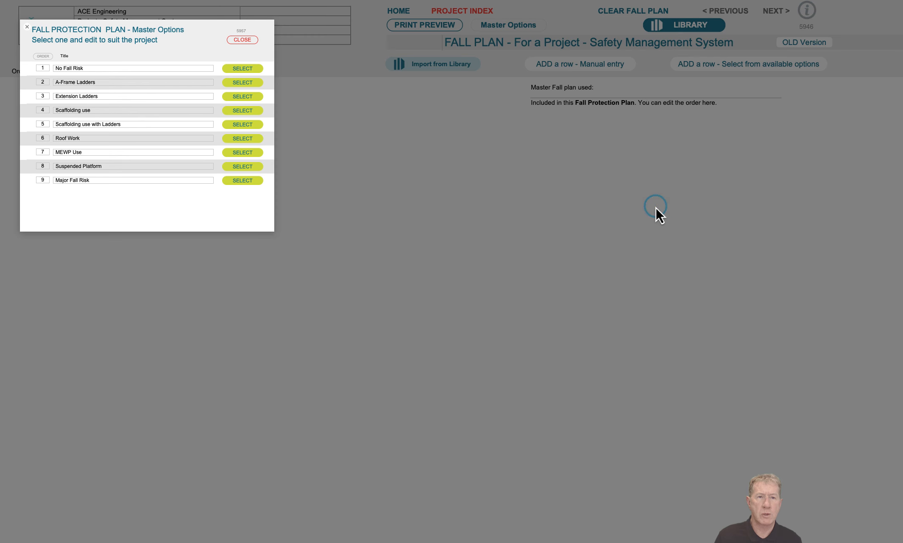
pyautogui.click(243, 83)
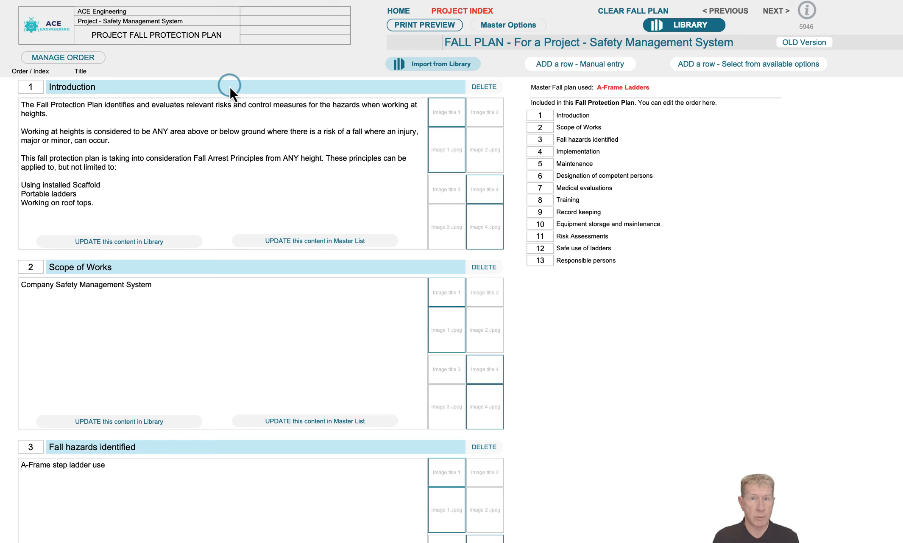
pyautogui.click(776, 12)
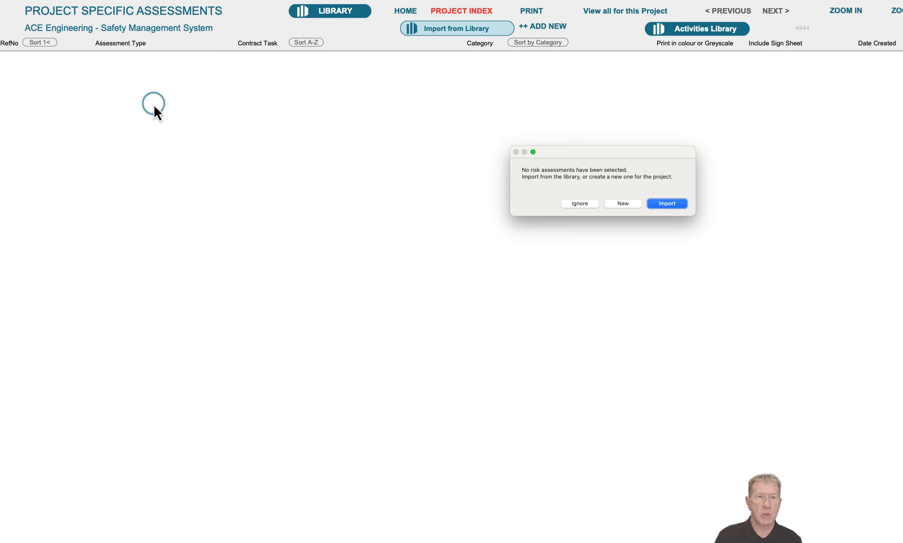
# - Import the Compressed Air project risk assessment from the library's Gas section and review it
pyautogui.click(668, 204)
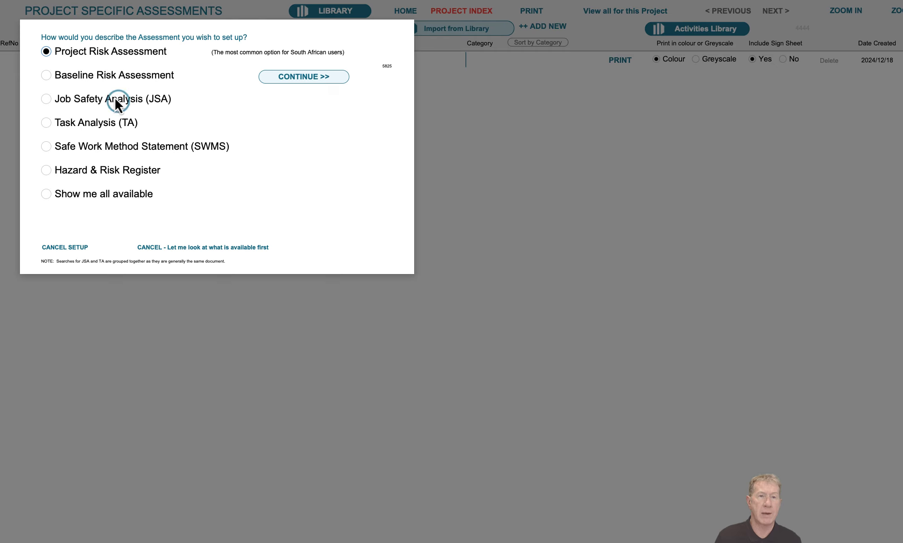
pyautogui.click(309, 78)
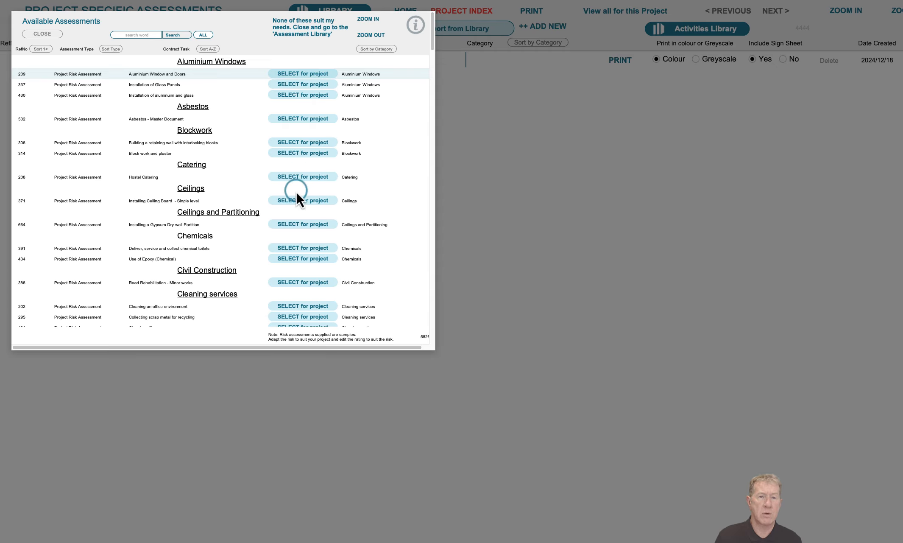
pyautogui.scroll(-10, 209, 190)
pyautogui.scroll(-15, 210, 190)
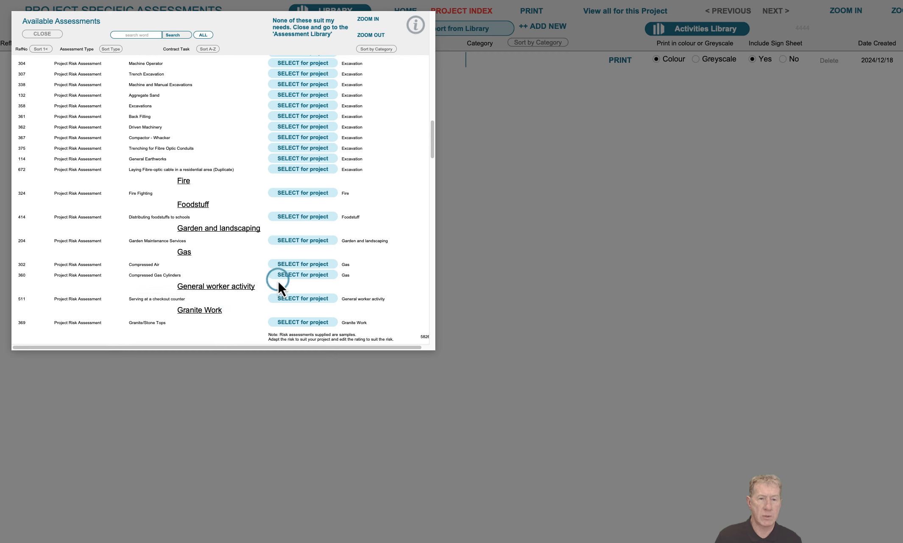
pyautogui.click(276, 266)
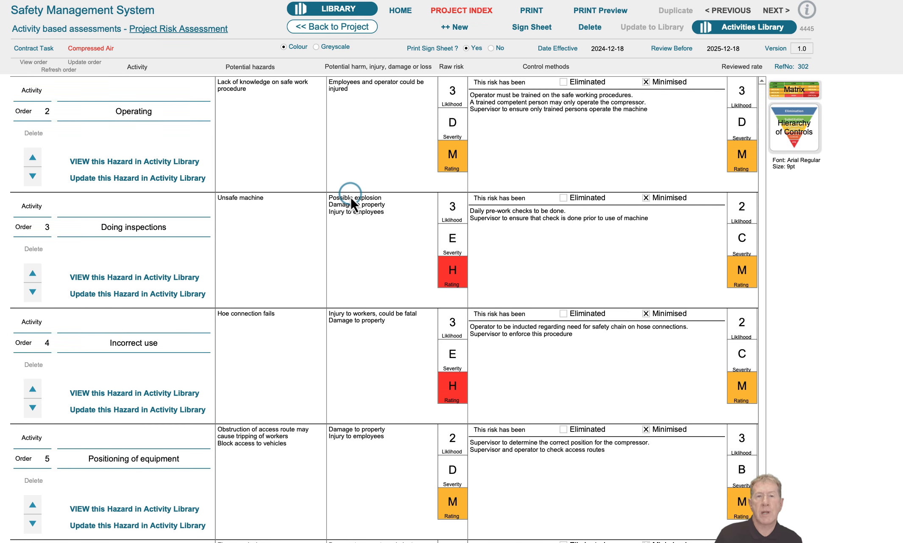
pyautogui.scroll(-10, 349, 198)
pyautogui.scroll(10, 350, 198)
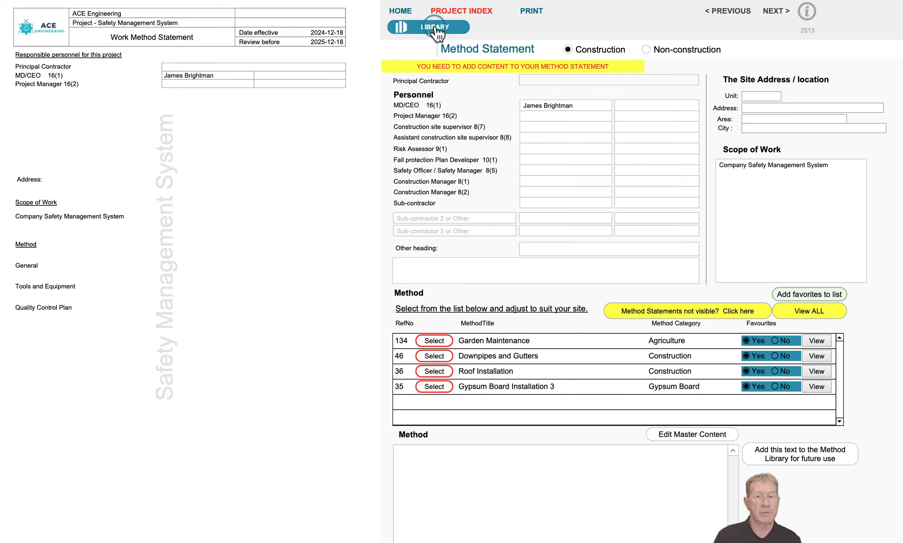
# - Fill the method statement with the Garden Maintenance method template
pyautogui.click(520, 466)
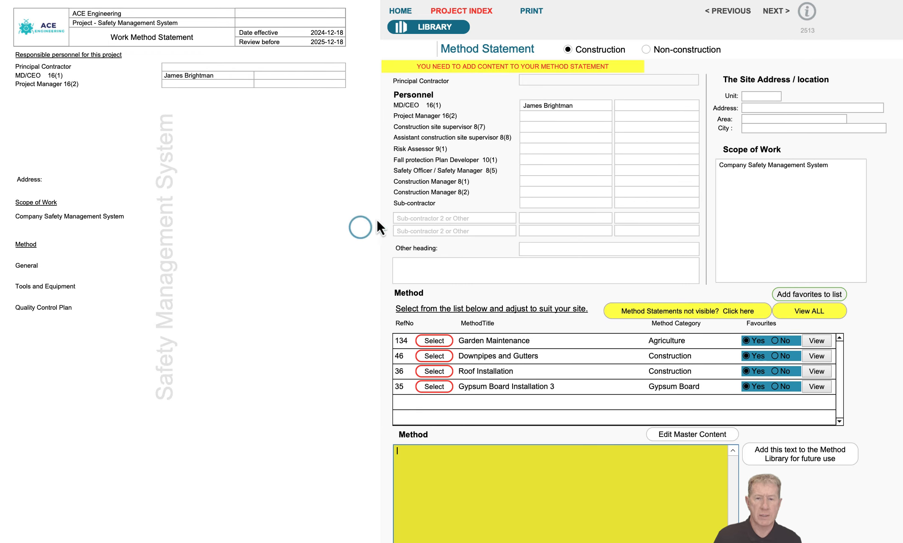
pyautogui.click(434, 340)
pyautogui.click(274, 302)
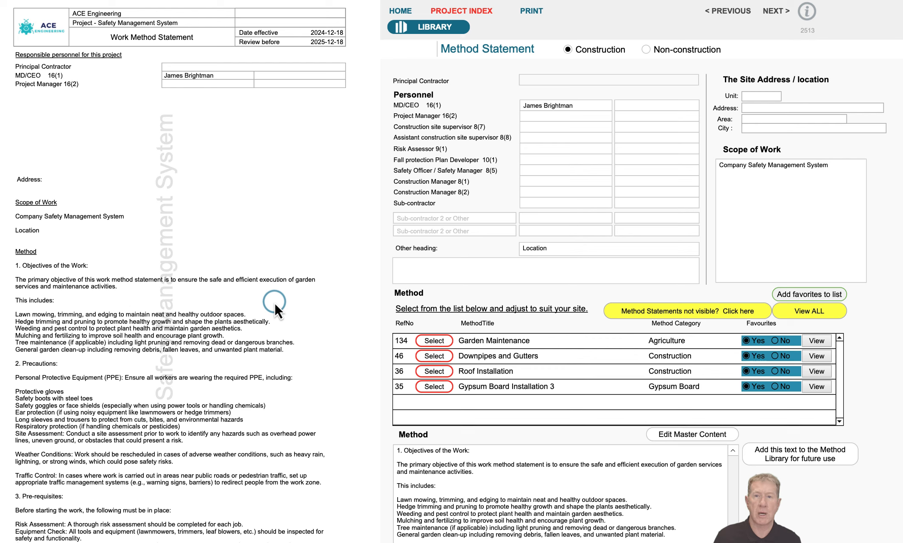
# - Keep the statement as construction work and advance past the sub-contractor agreement
pyautogui.click(647, 49)
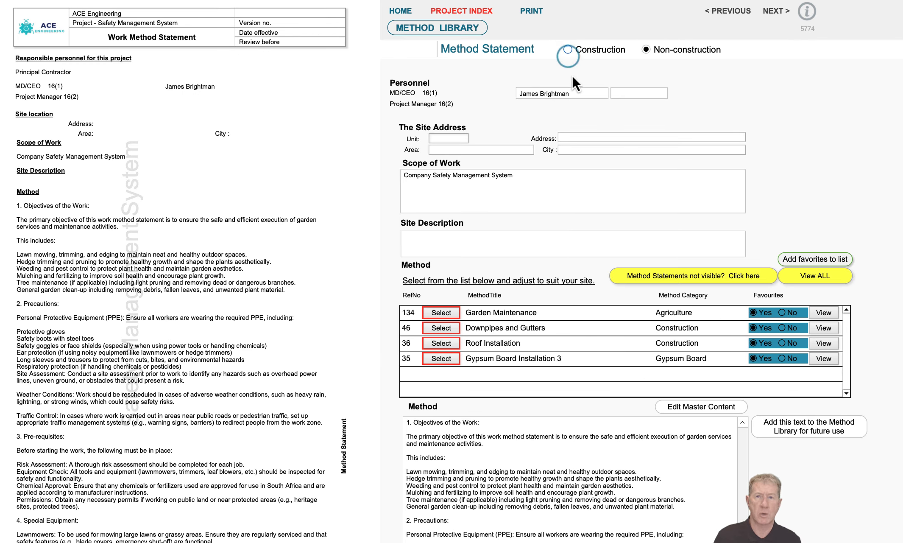
pyautogui.click(567, 51)
pyautogui.click(776, 11)
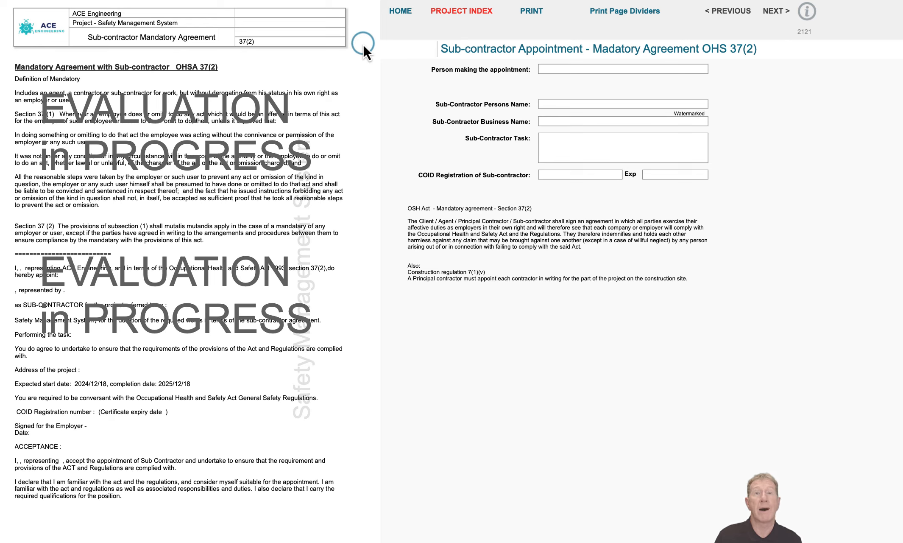
pyautogui.click(776, 12)
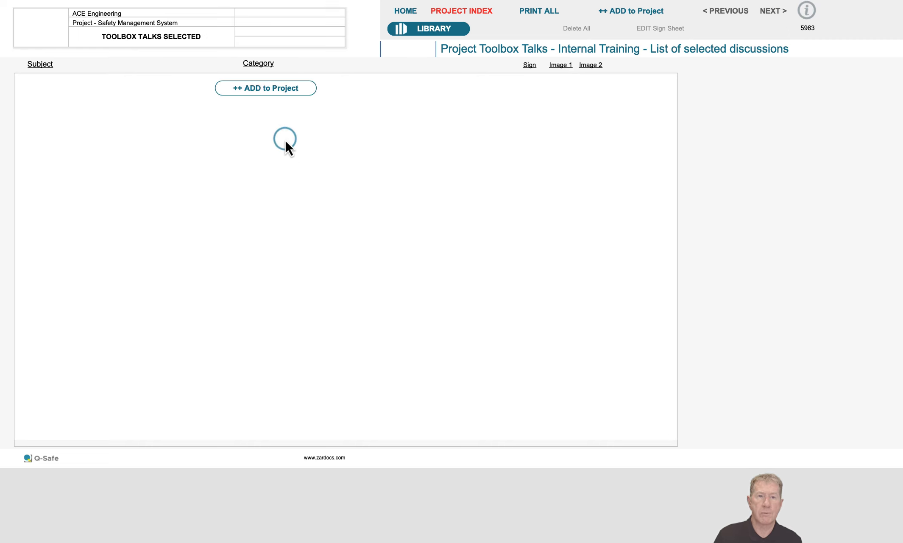
# - Add Hand tools plus the PPE eye/face, hand/fall and head/foot protection talks to the project
pyautogui.click(286, 91)
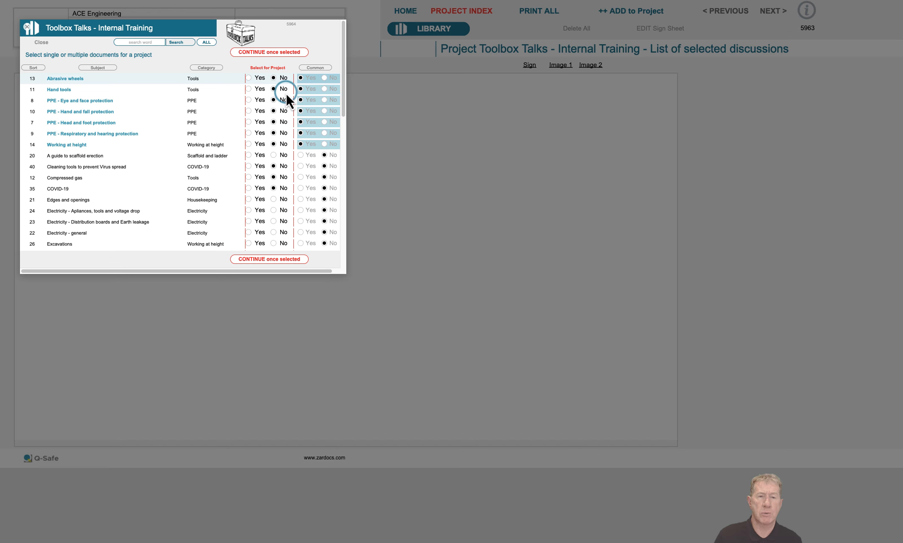
pyautogui.click(249, 78)
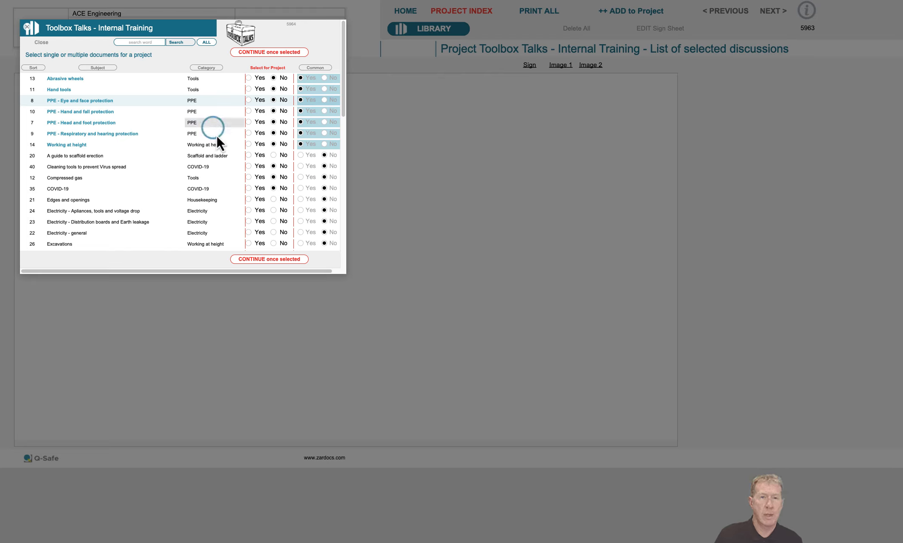
pyautogui.click(249, 100)
pyautogui.click(249, 111)
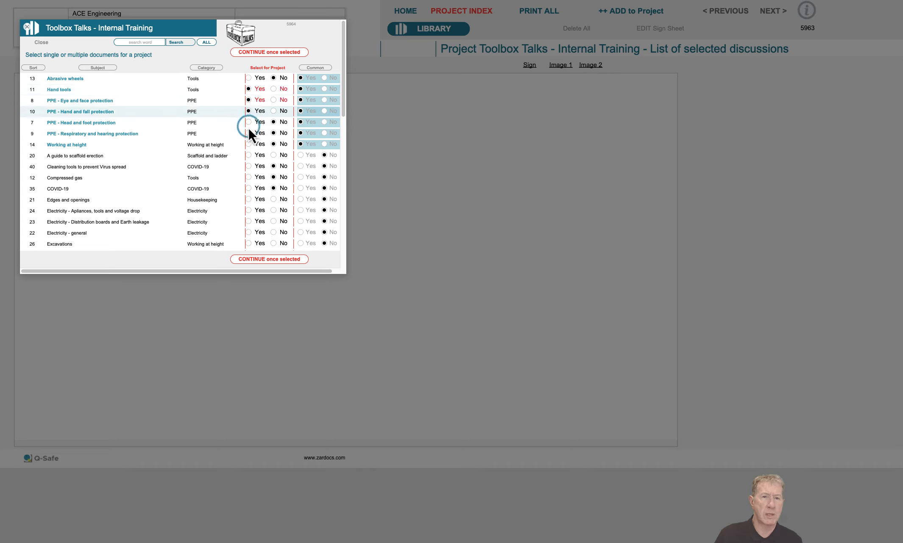
pyautogui.click(249, 122)
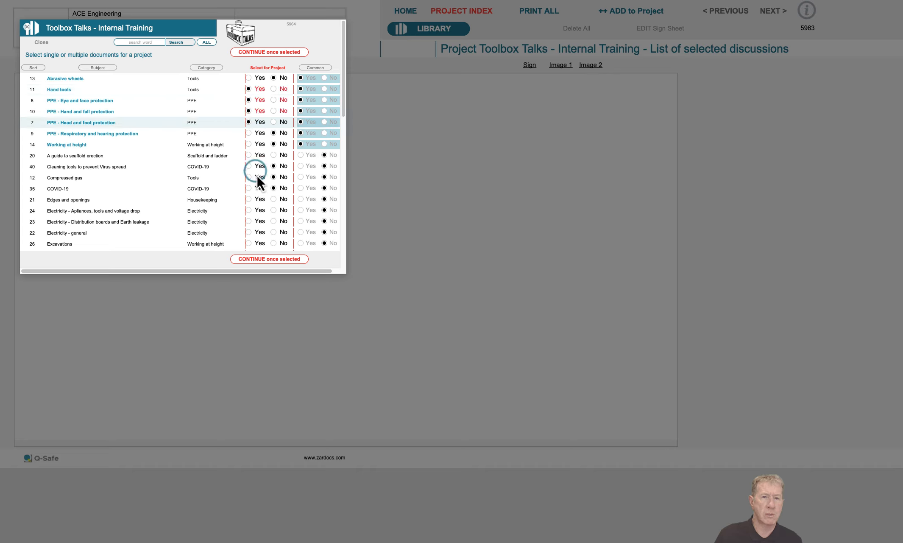
pyautogui.click(265, 54)
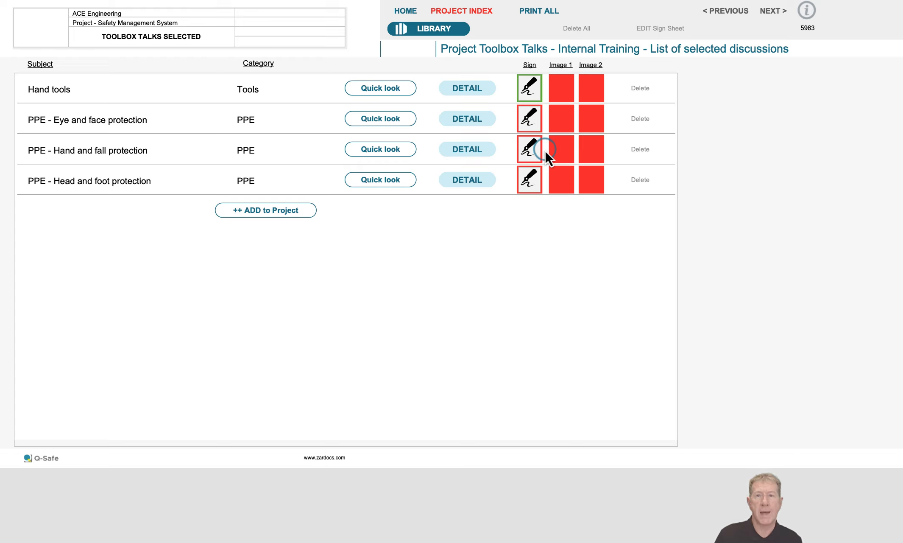
pyautogui.click(773, 11)
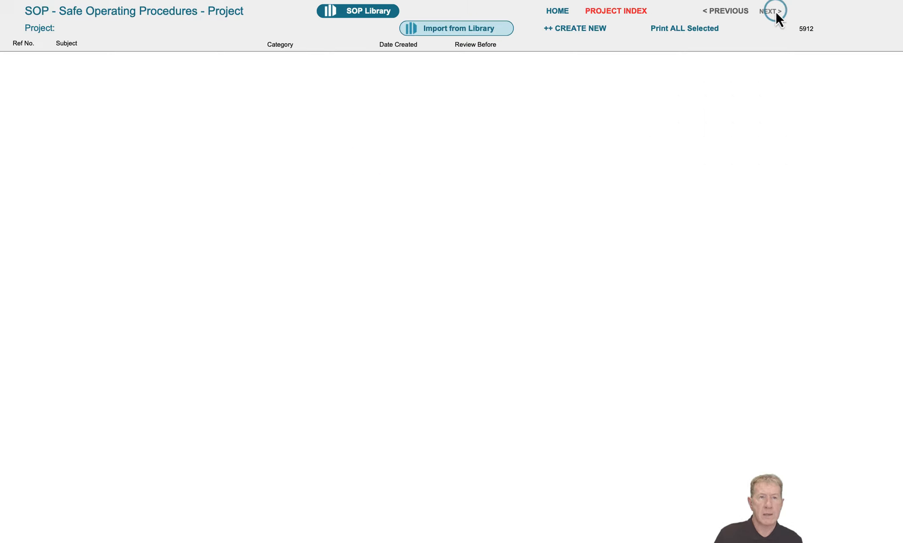
# - Import the Electric drill use, Extension ladder and Forklift SOPs into the project
pyautogui.click(453, 28)
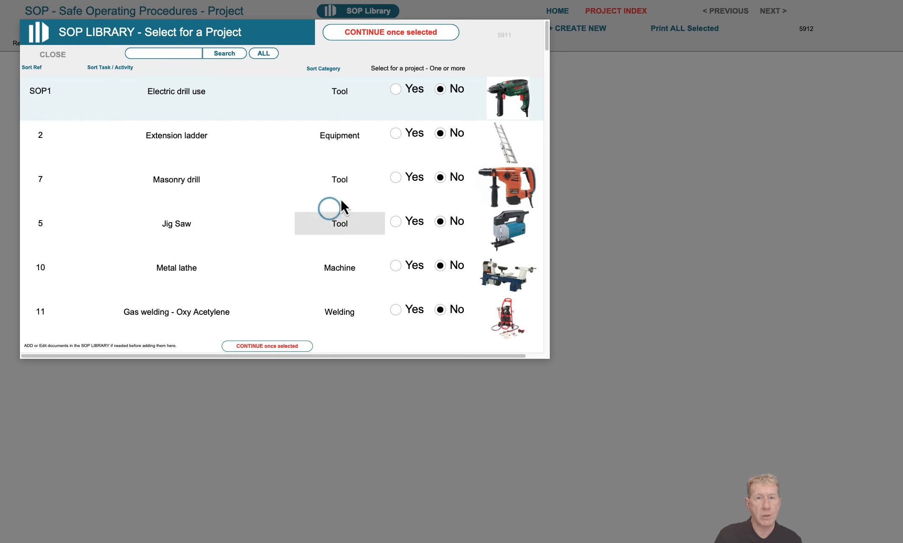
pyautogui.click(395, 89)
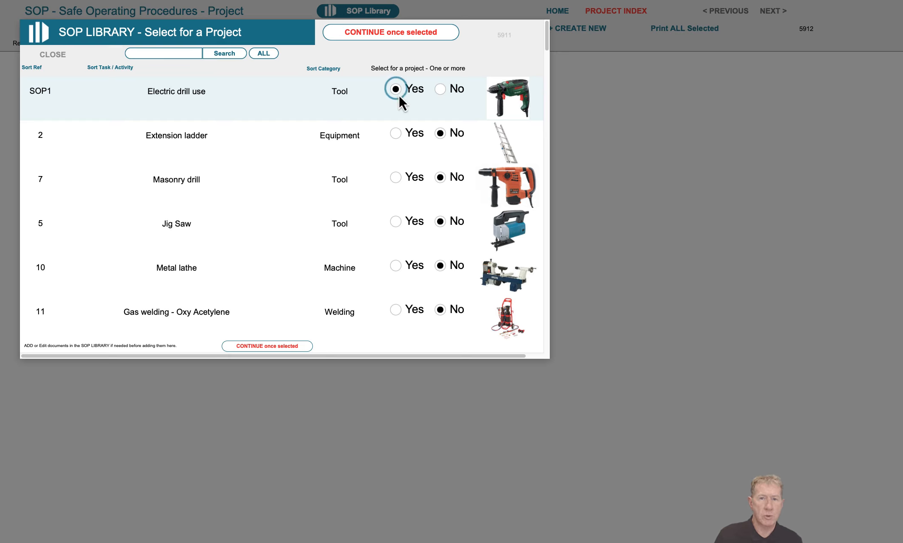
pyautogui.click(395, 133)
pyautogui.scroll(-3, 405, 244)
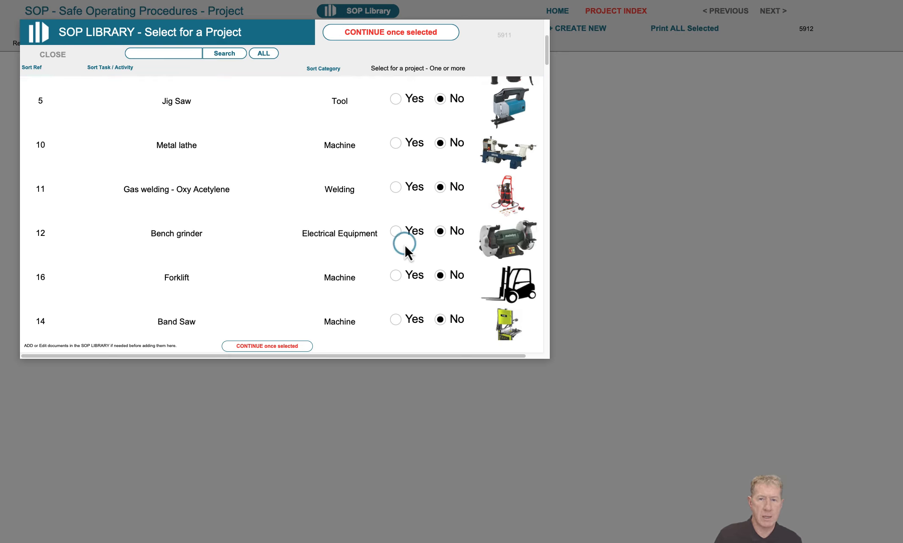
pyautogui.click(398, 272)
pyautogui.click(280, 345)
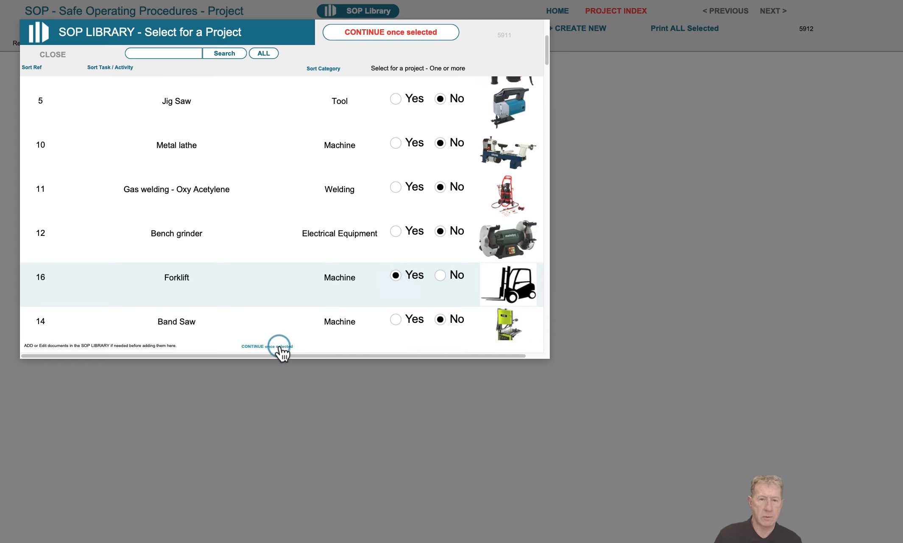
pyautogui.click(510, 195)
pyautogui.click(774, 13)
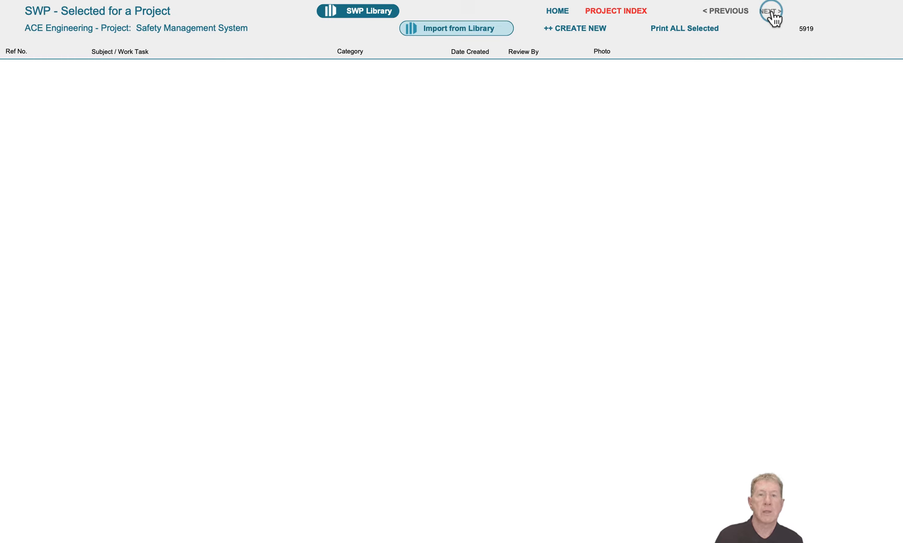
# - Add Operating a Mulch Blower from the SWP library's Machinery section to the project
pyautogui.click(454, 28)
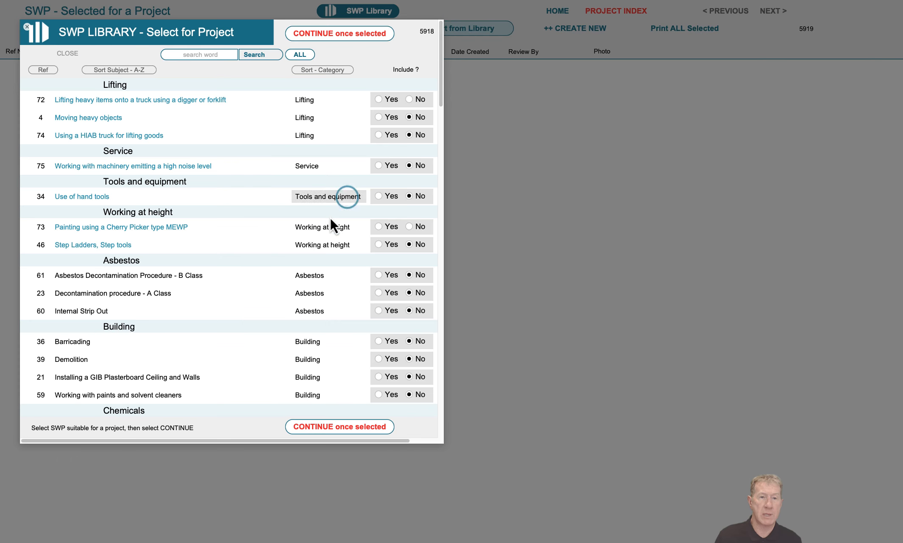
pyautogui.scroll(-10, 306, 214)
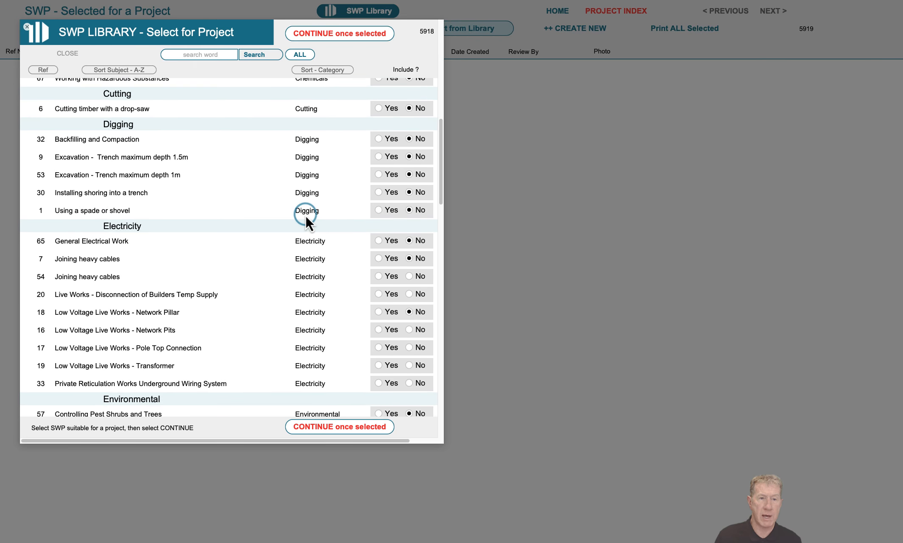
pyautogui.scroll(-2, 306, 214)
pyautogui.scroll(-5, 354, 320)
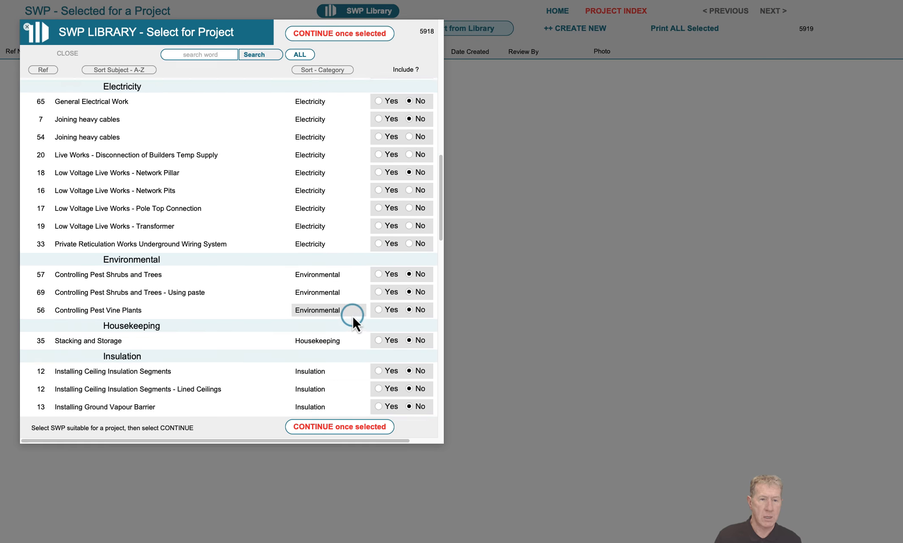
pyautogui.scroll(-5, 352, 315)
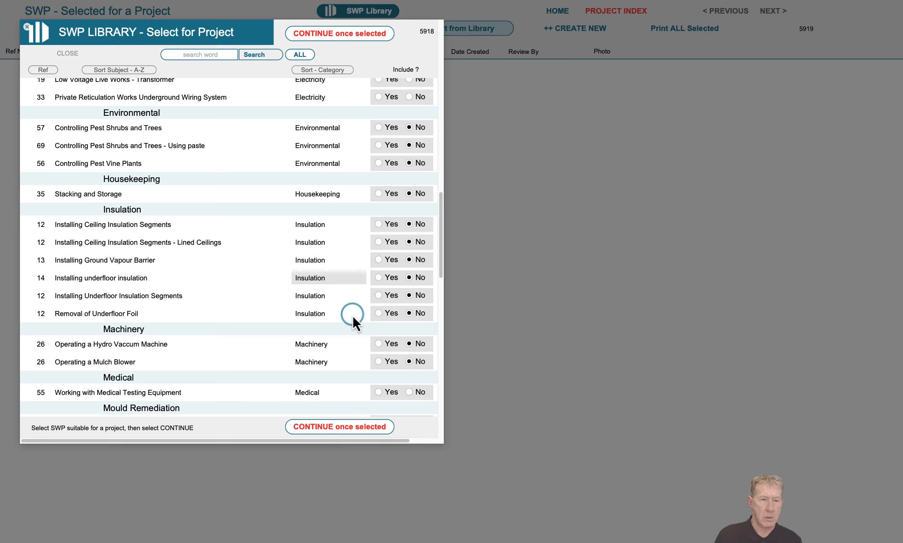
pyautogui.click(379, 361)
pyautogui.click(367, 427)
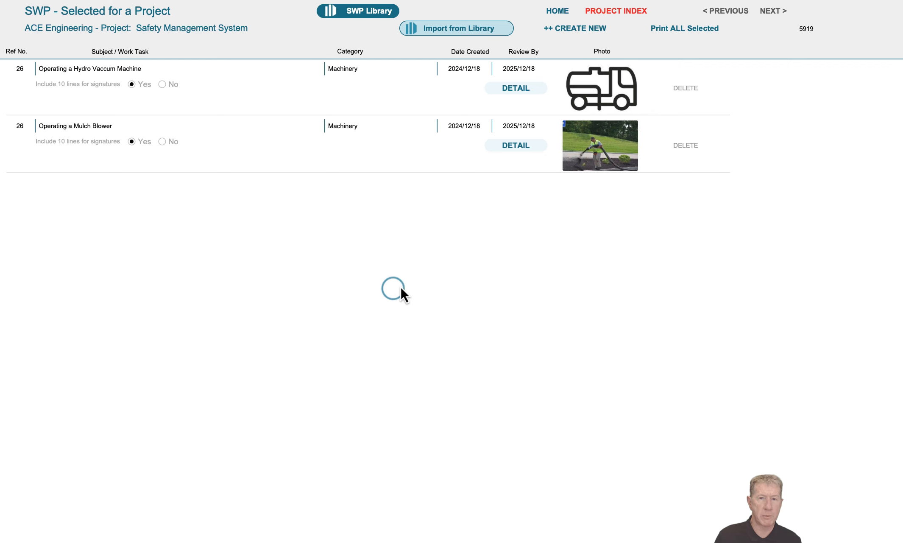
pyautogui.click(774, 12)
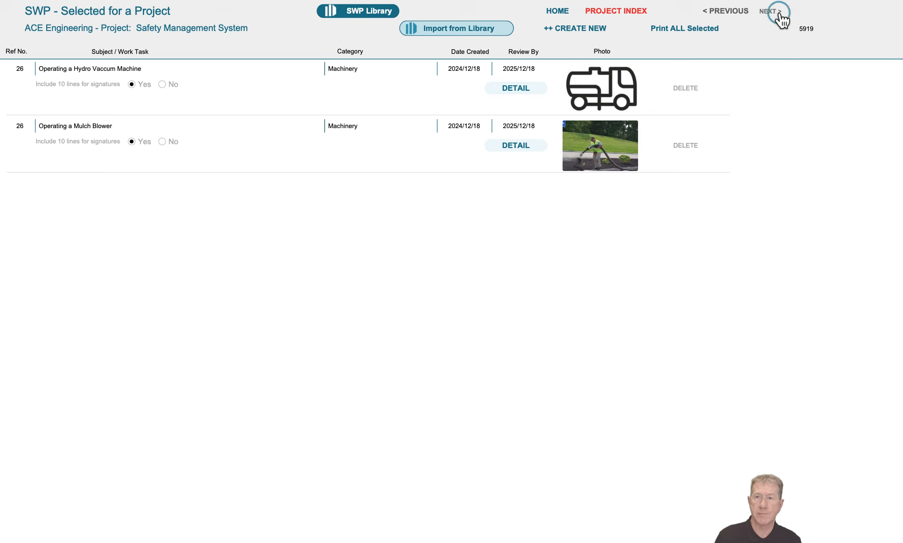
# - Dismiss the no-vehicles alert and create a new vehicle record with a regular driver
pyautogui.click(673, 206)
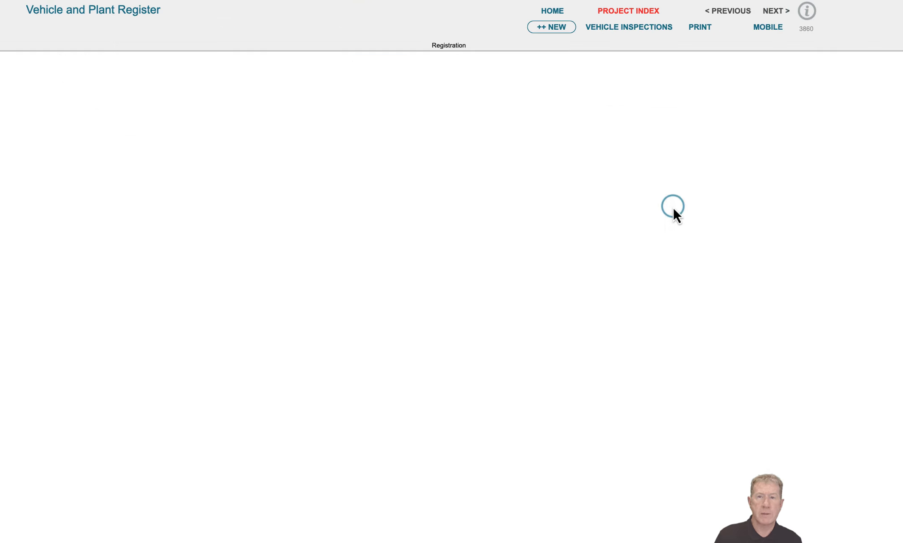
pyautogui.click(555, 25)
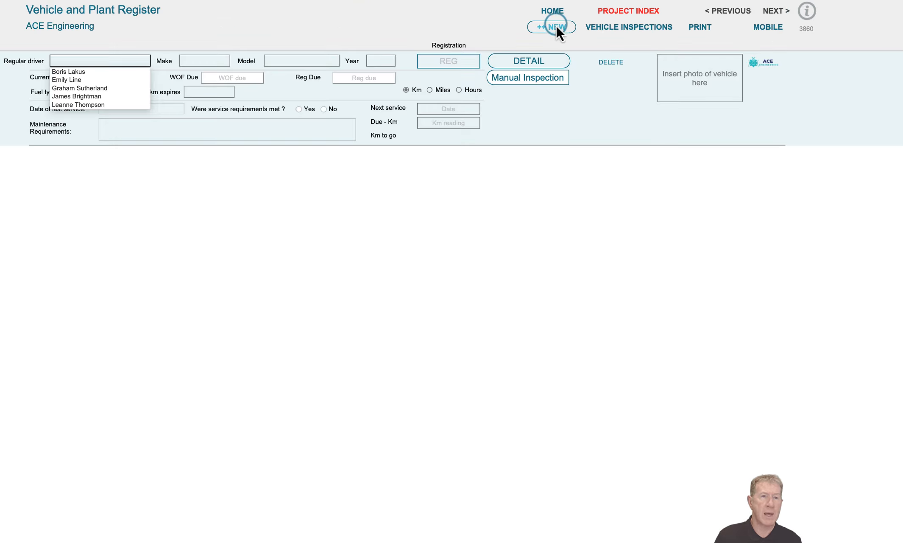
pyautogui.click(72, 74)
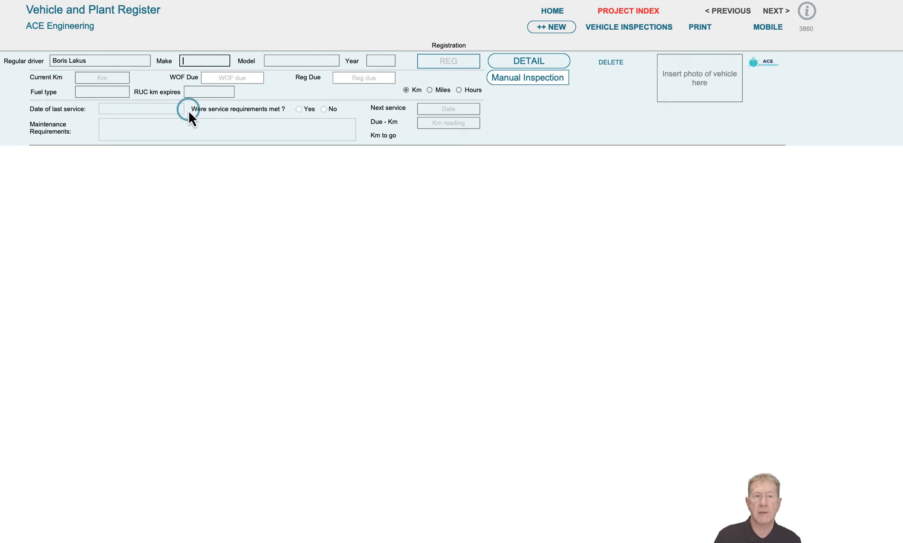
pyautogui.click(568, 132)
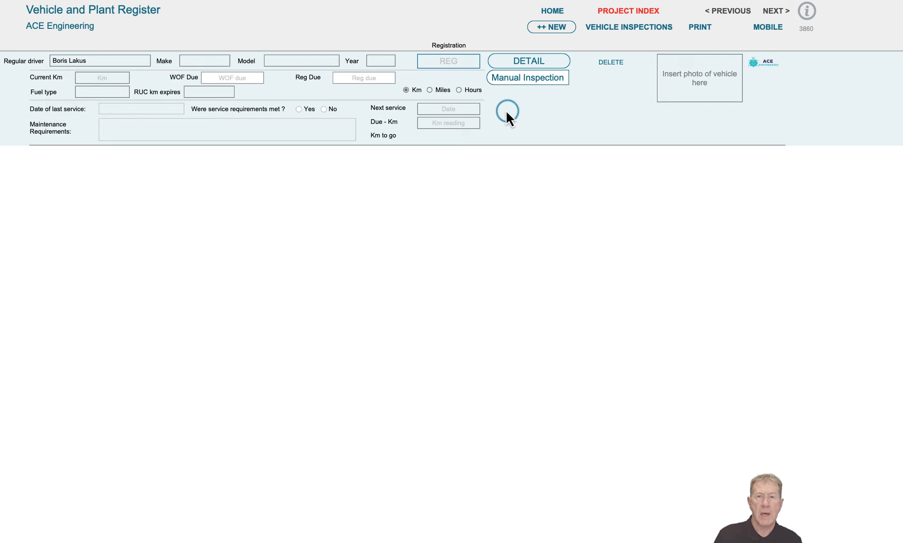
pyautogui.click(542, 82)
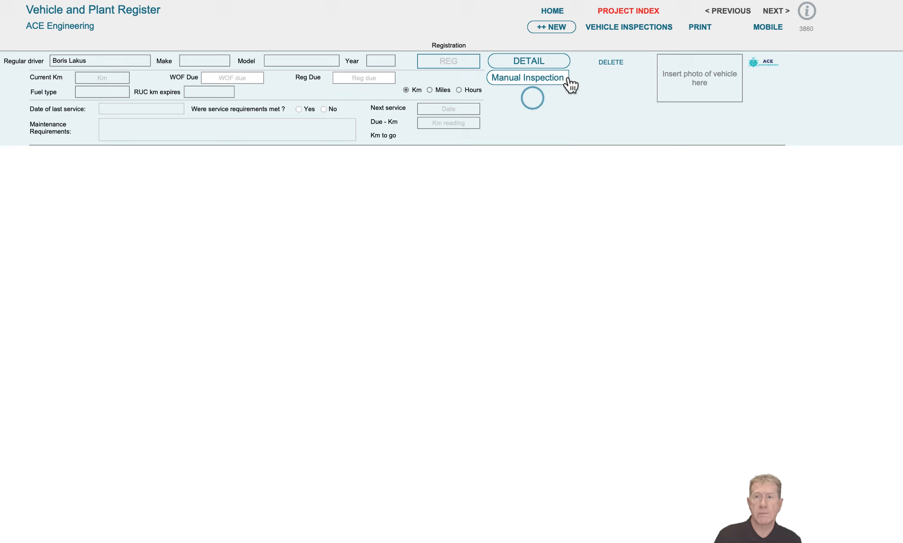
# - Add the first ten blank rows to the Incident Register
pyautogui.click(498, 30)
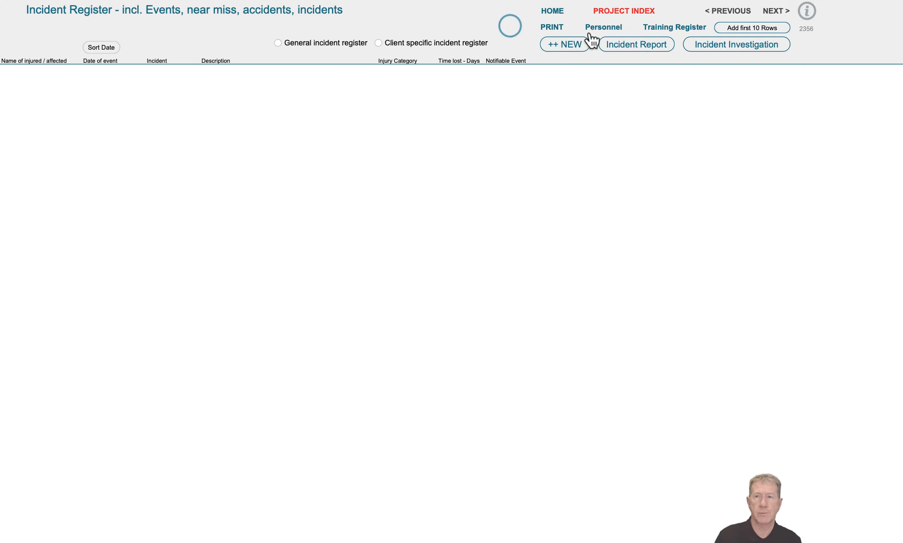
pyautogui.click(741, 29)
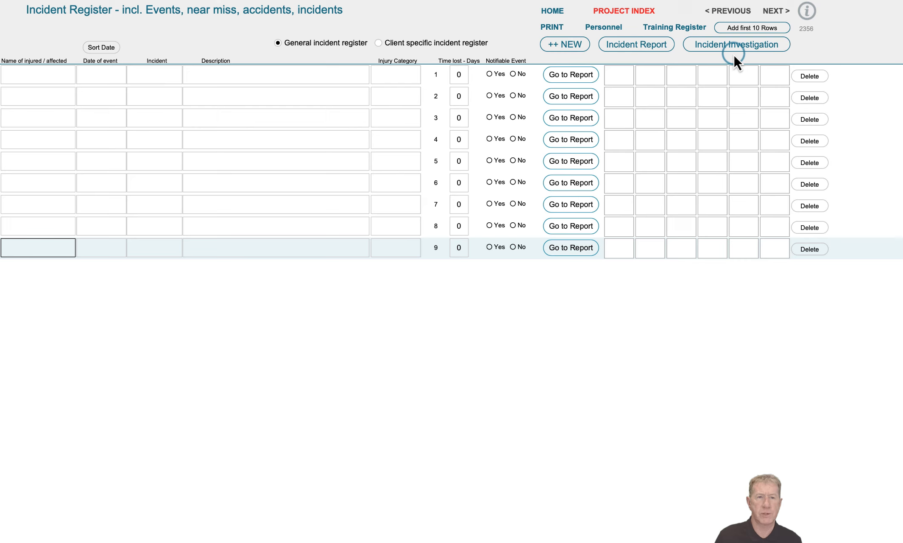
pyautogui.click(779, 12)
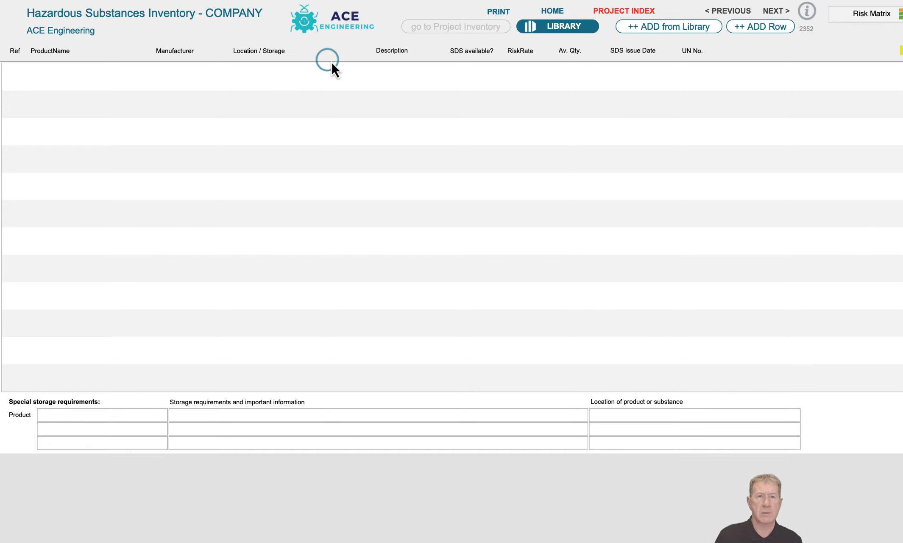
# - Add Sasol's Unleaded 93 Octane Petrol (row 89) from the library to the inventory
pyautogui.click(581, 32)
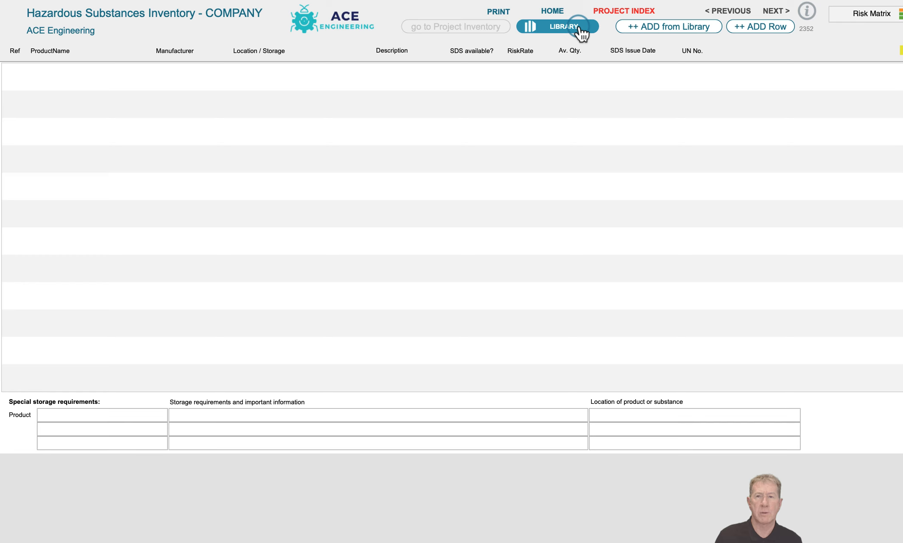
pyautogui.click(640, 30)
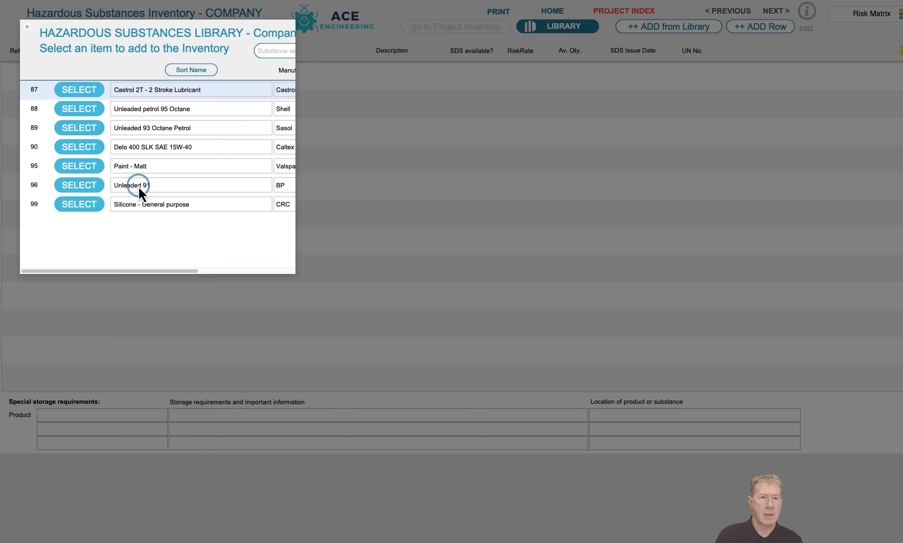
pyautogui.click(84, 132)
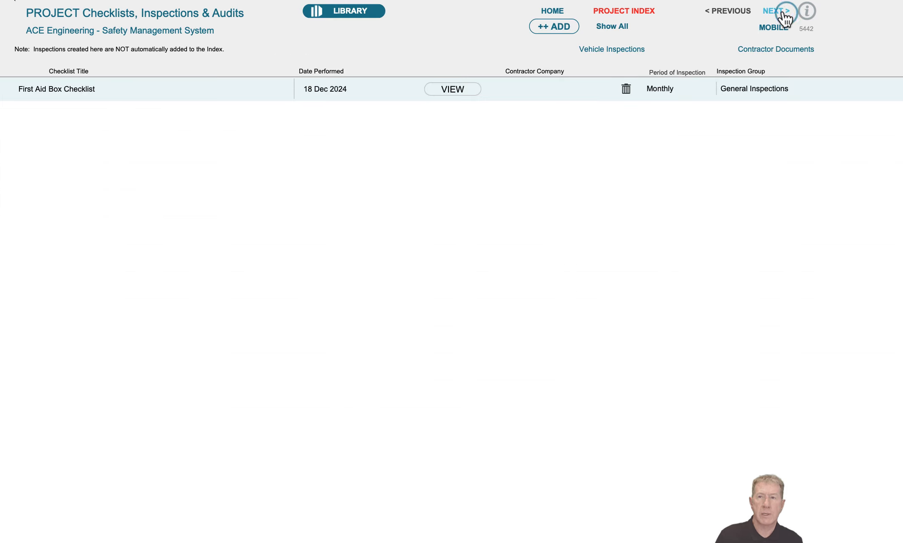
pyautogui.click(785, 18)
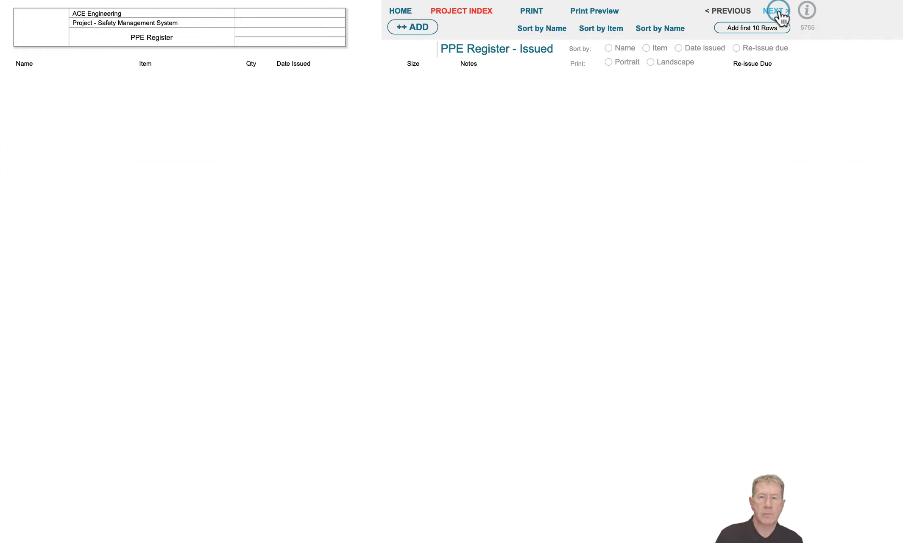
# - Add the first ten blank rows to the PPE register
pyautogui.click(765, 30)
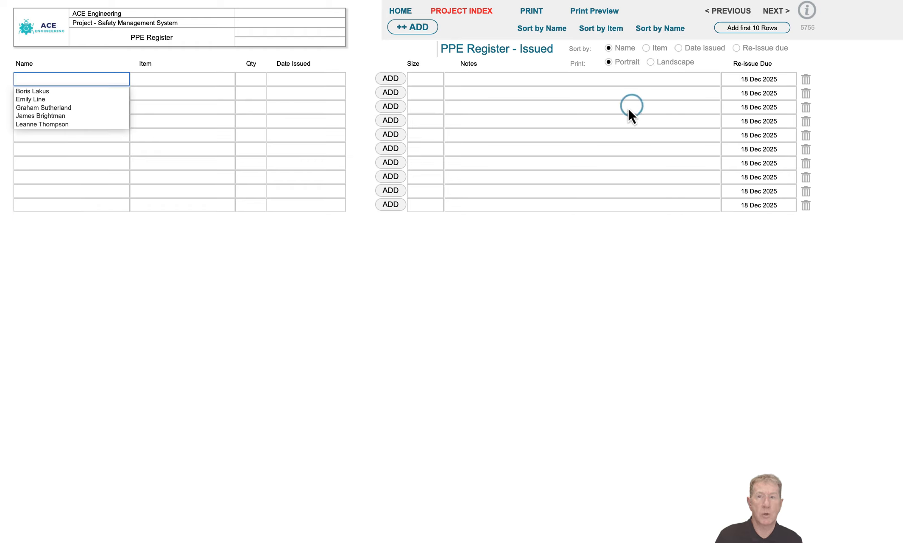
pyautogui.click(513, 78)
pyautogui.click(511, 93)
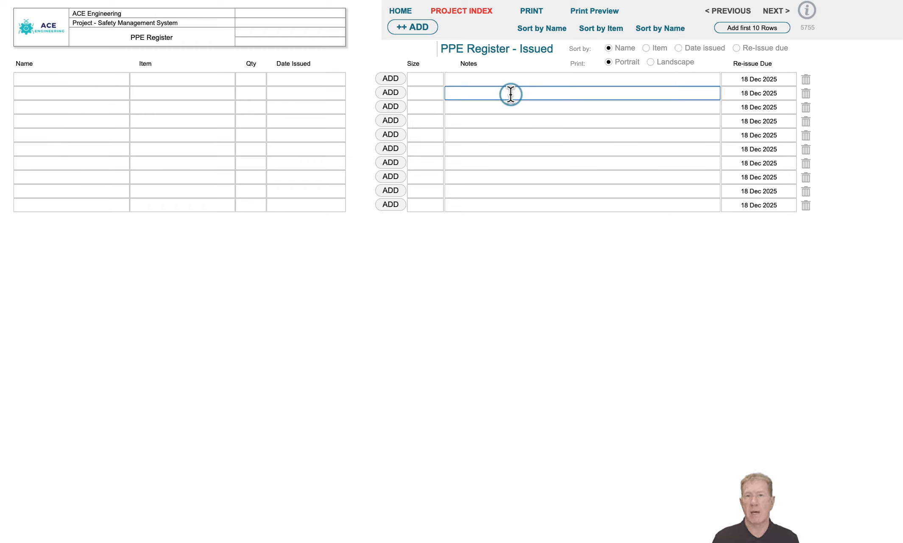
pyautogui.click(438, 104)
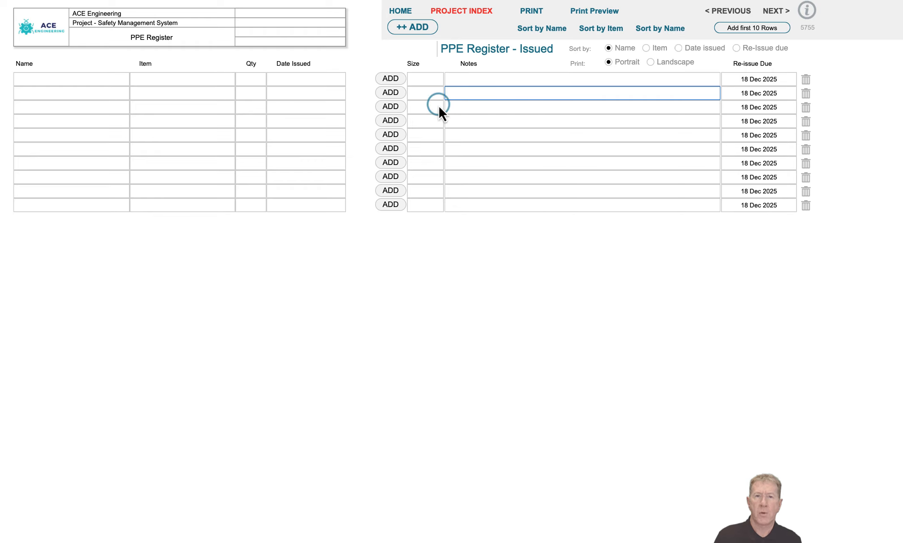
# - In the Asset, Tool and Equipment Register, add a tool record: Office equipment, Grinder 225mm
pyautogui.click(776, 12)
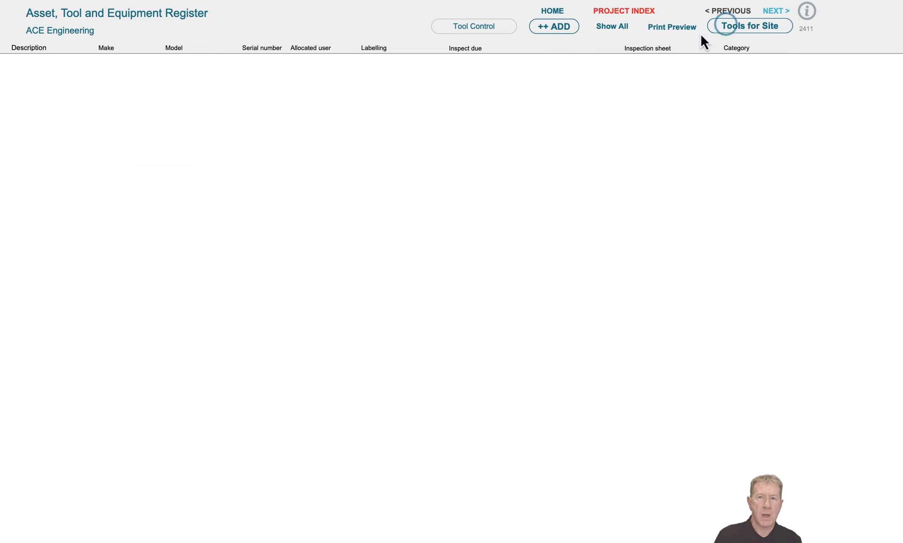
pyautogui.click(554, 26)
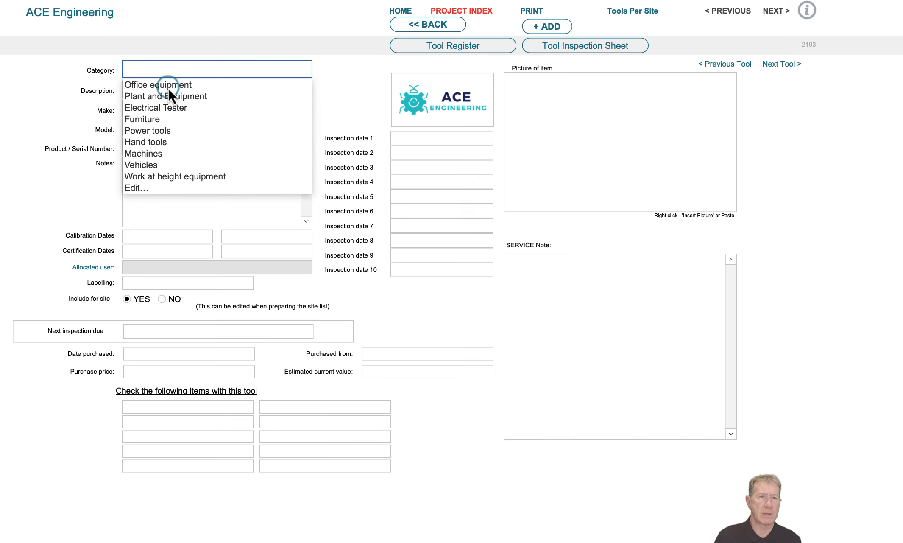
pyautogui.click(168, 85)
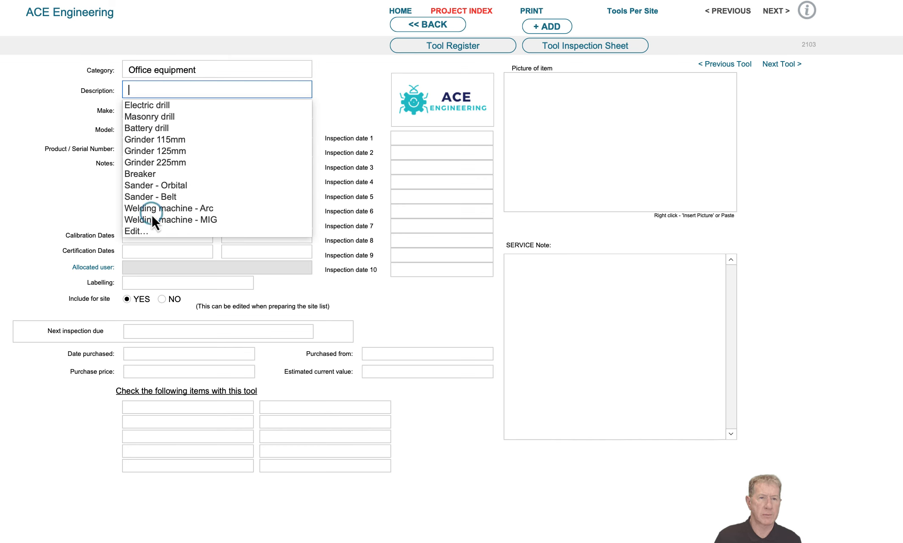
pyautogui.click(154, 161)
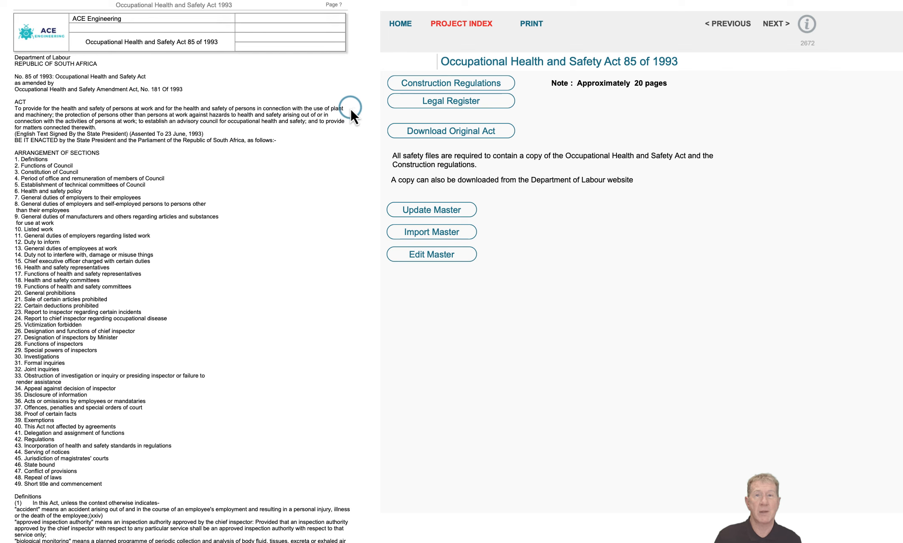
# - Open the Construction Regulations 2014 page and move through the following pages
pyautogui.click(449, 86)
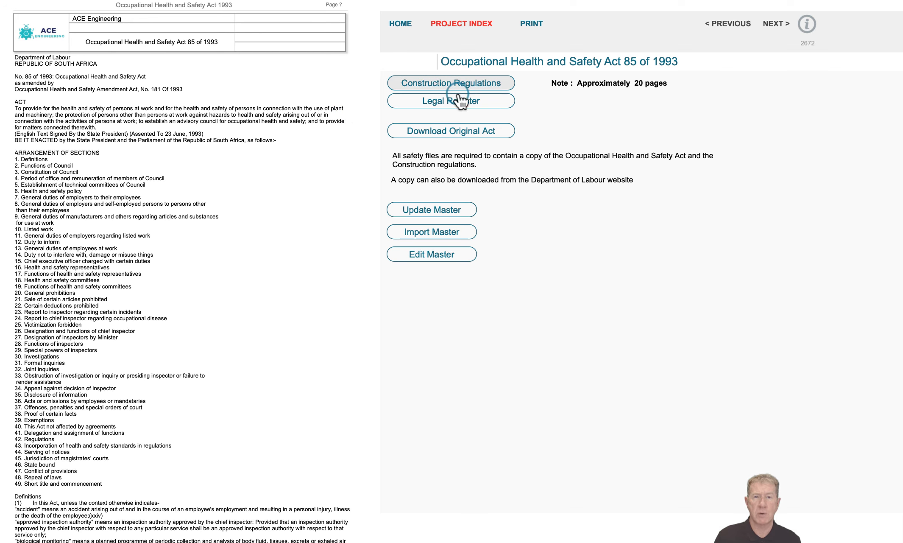
pyautogui.click(771, 24)
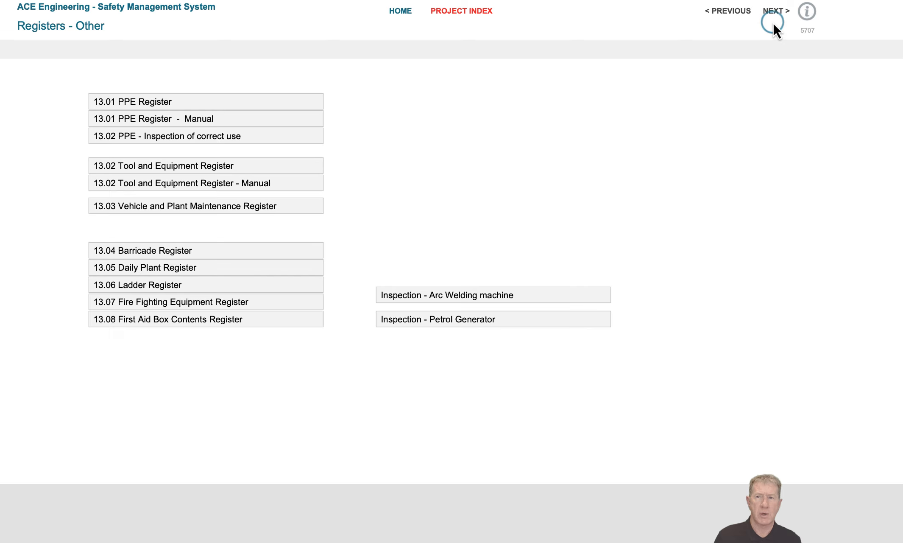
pyautogui.click(773, 12)
pyautogui.click(773, 12)
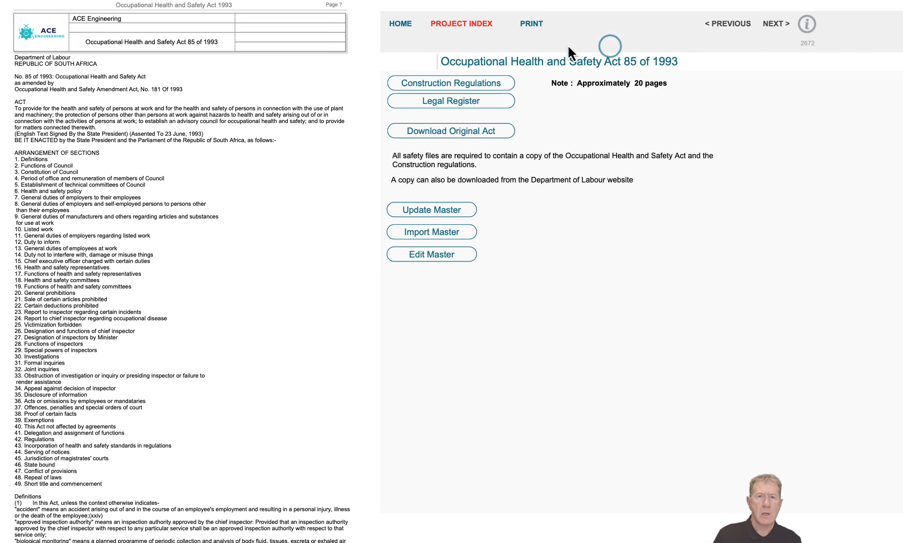
# - From the project index, preview row 1's Cover page and Project Details
pyautogui.click(454, 25)
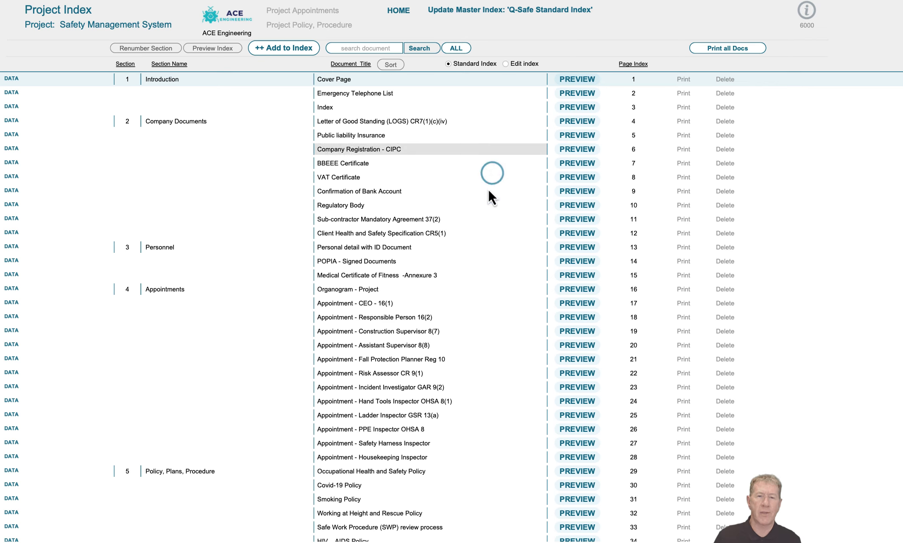
pyautogui.scroll(-5, 452, 381)
pyautogui.scroll(5, 445, 422)
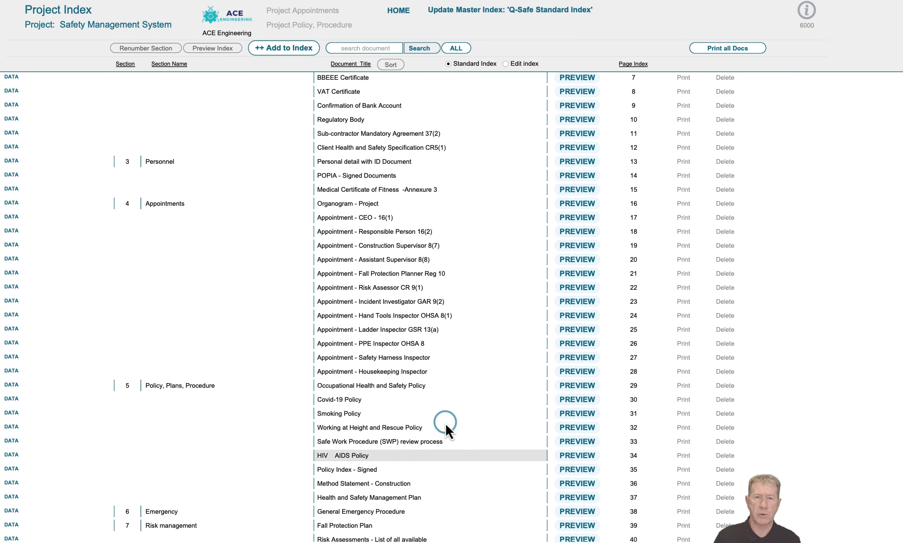
pyautogui.click(583, 79)
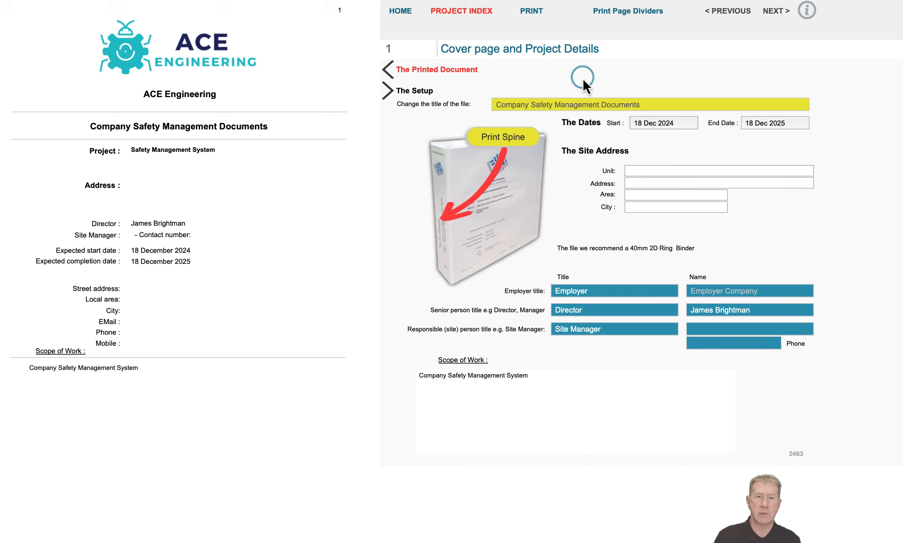